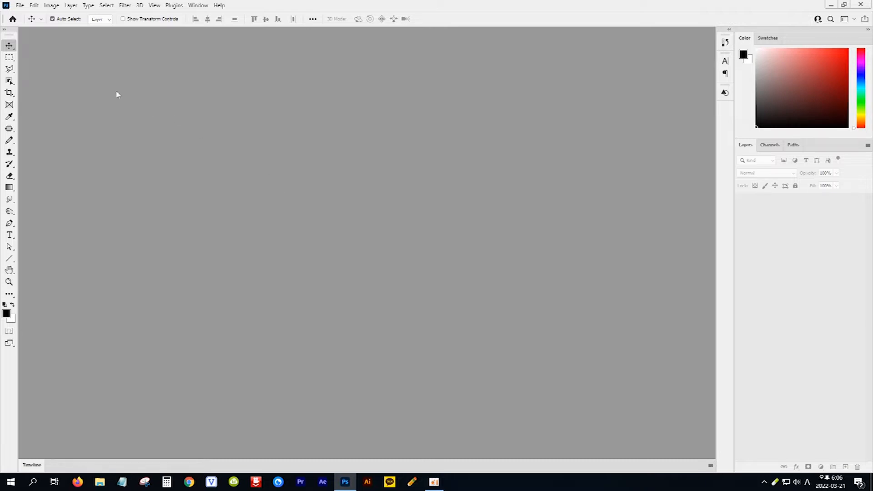
Step: Open the light bulb, suited man and giraffe JPG photos from the desktop together
{"action": "left_click", "coordinate": [20, 5]}
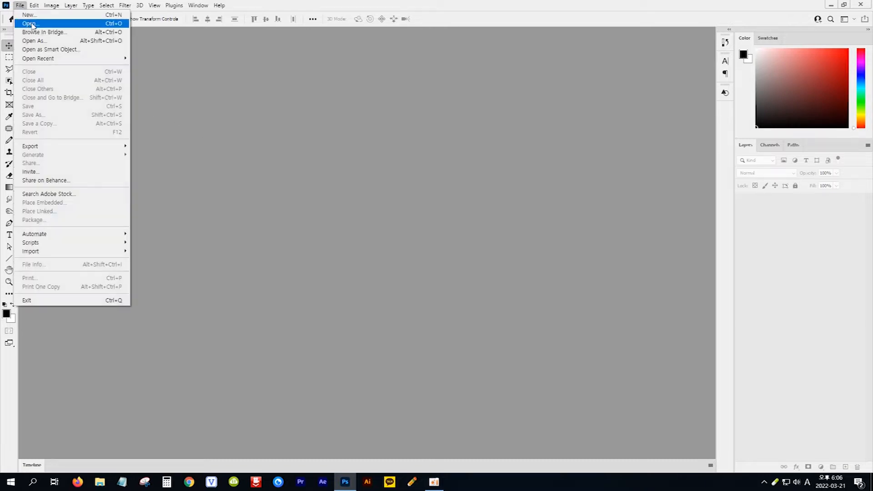
{"action": "left_click", "coordinate": [56, 25]}
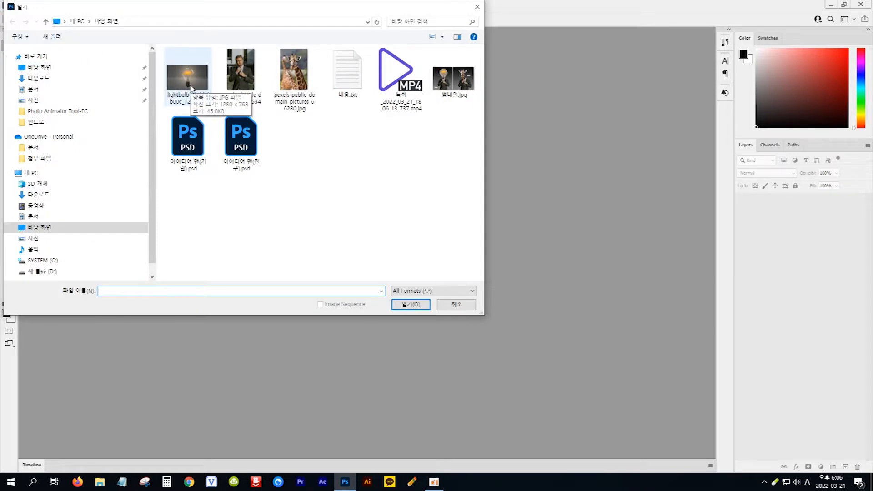
{"action": "left_click", "coordinate": [190, 88]}
{"action": "left_click", "coordinate": [241, 80], "text": "ctrl"}
{"action": "left_click", "coordinate": [297, 93], "text": "ctrl"}
{"action": "left_click", "coordinate": [410, 304]}
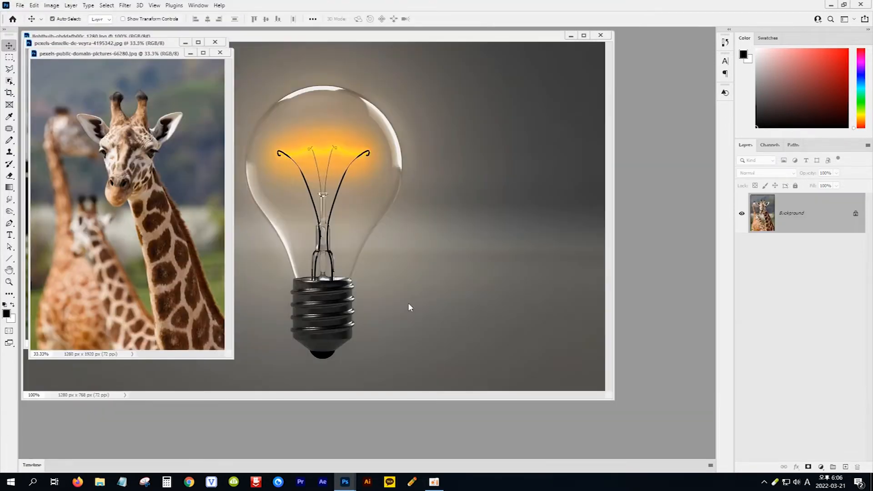
Step: Move the suited man's image window clear of the giraffe photo and select the man with the Object Selection tool
{"action": "left_click", "coordinate": [162, 45]}
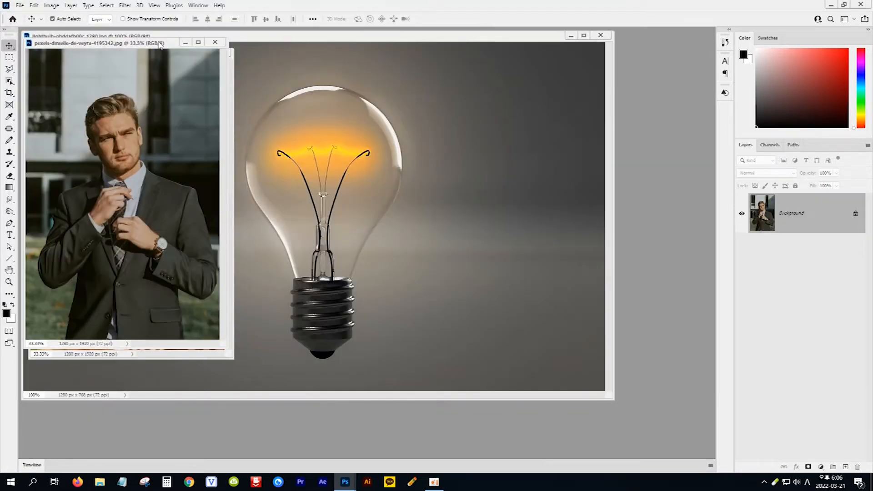
{"action": "left_click_drag", "start_coordinate": [161, 44], "coordinate": [404, 122]}
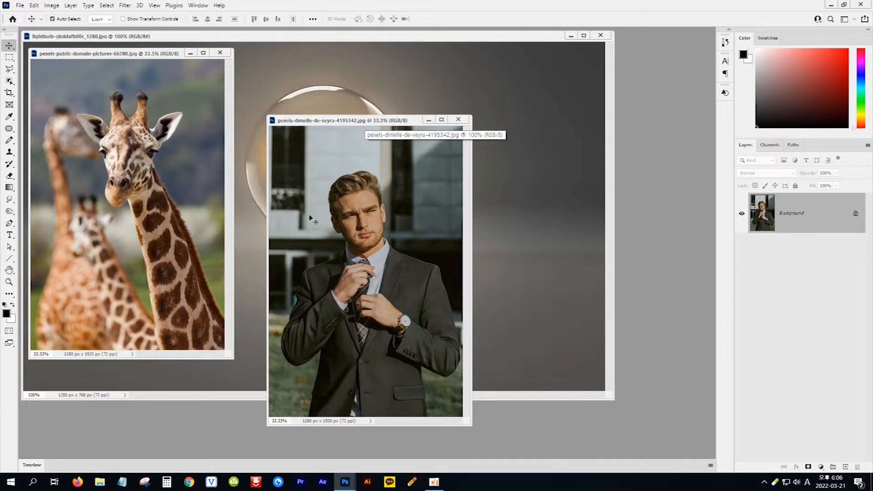
{"action": "left_click", "coordinate": [9, 81]}
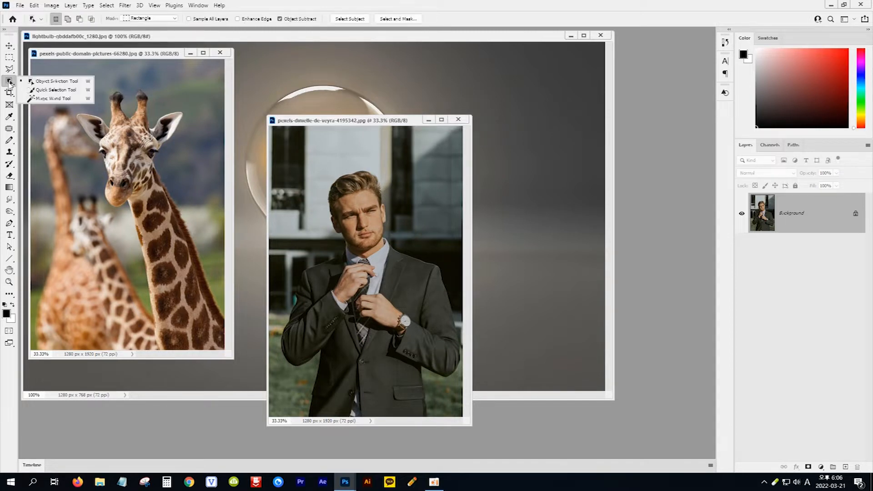
{"action": "left_click", "coordinate": [55, 83]}
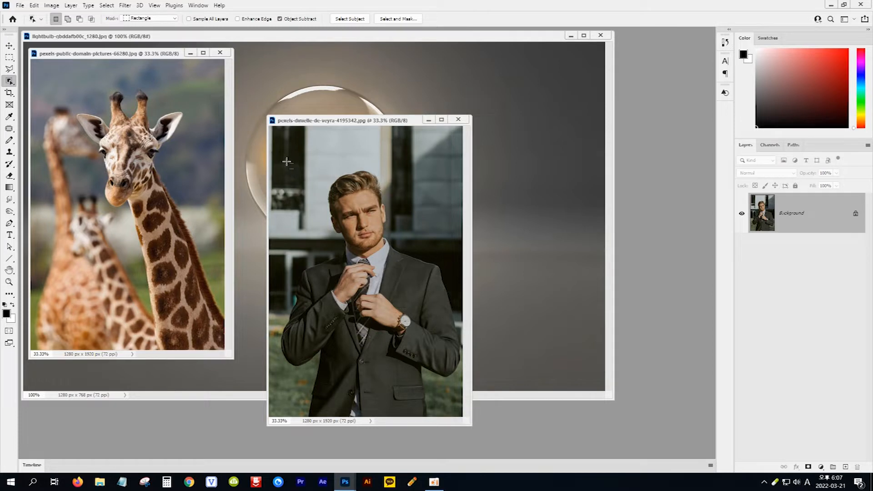
{"action": "left_click_drag", "start_coordinate": [283, 162], "coordinate": [462, 425]}
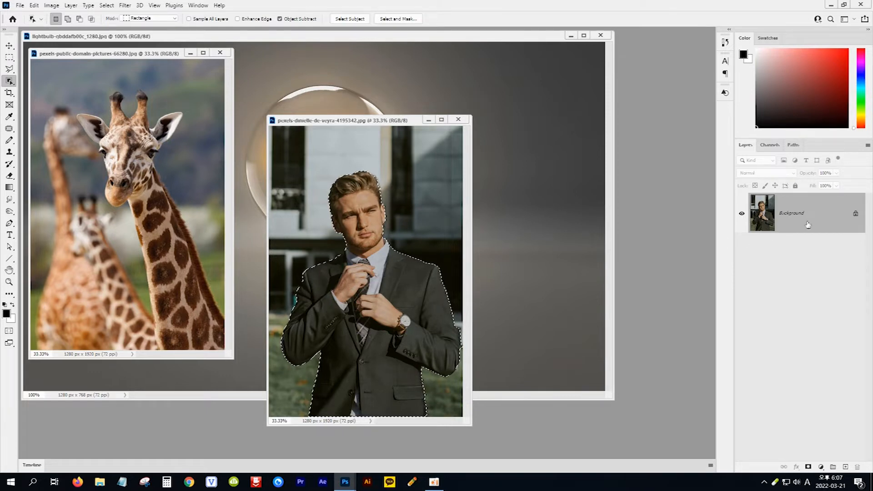
Step: Convert the man's Background into a regular layer, invert the selection and delete the scenery around him
{"action": "double_click", "coordinate": [813, 217]}
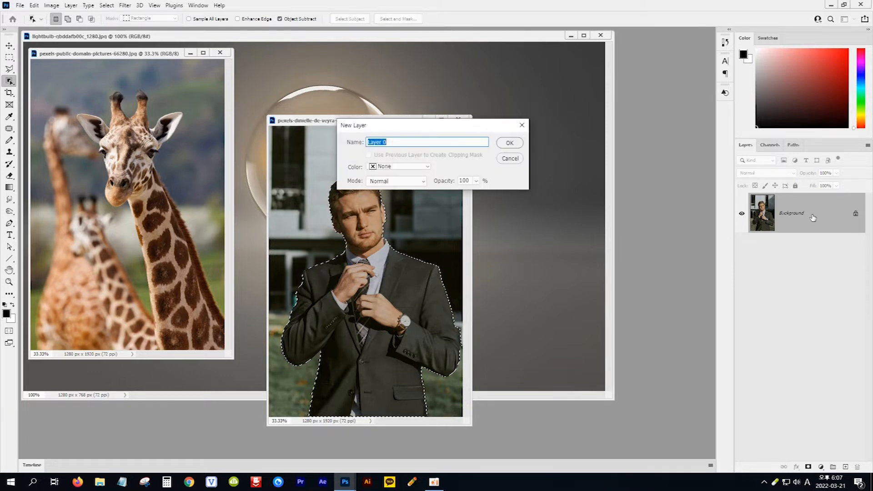
{"action": "left_click", "coordinate": [509, 143]}
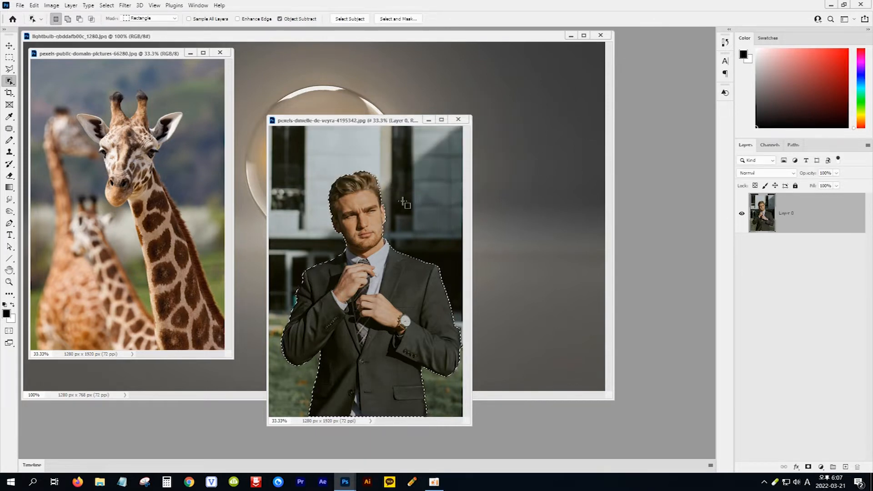
{"action": "left_click", "coordinate": [110, 6]}
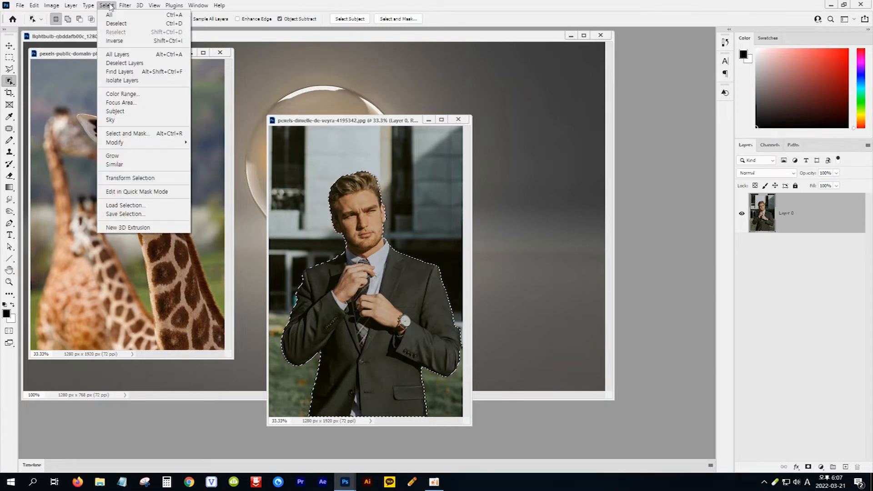
{"action": "left_click", "coordinate": [119, 41]}
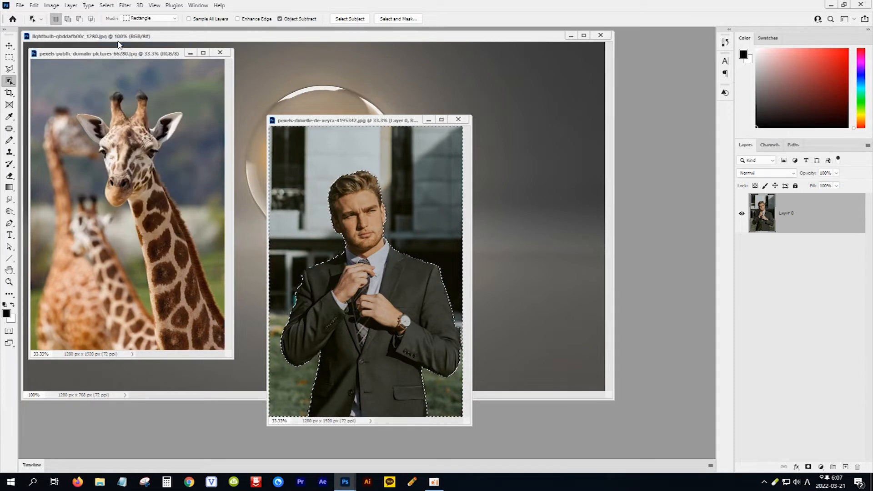
{"action": "key", "text": "Delete"}
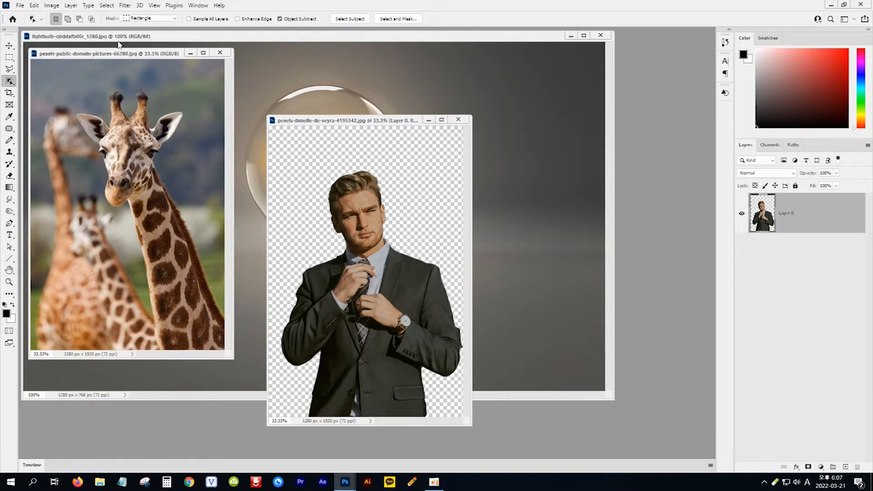
Step: Extend the man's canvas with the Crop tool on both sides and above his head to about 2396 x 3021 px, and fit it on screen
{"action": "left_click", "coordinate": [10, 94]}
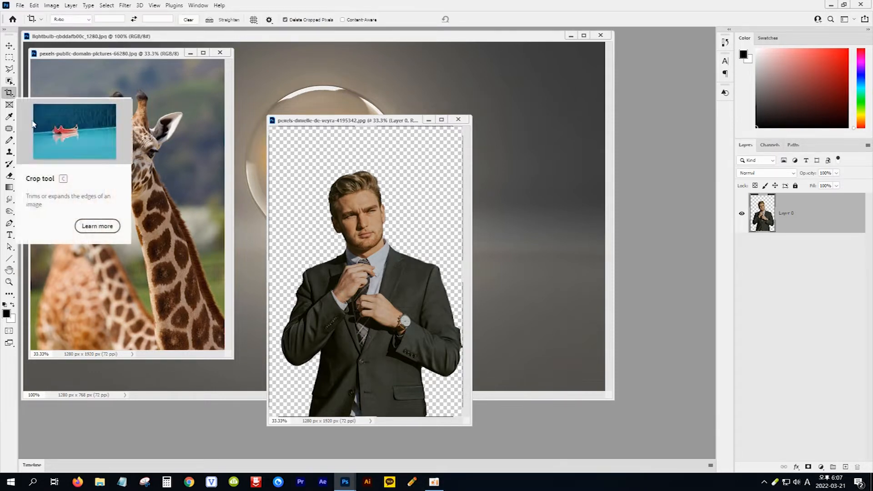
{"action": "left_click_drag", "start_coordinate": [271, 268], "coordinate": [367, 282]}
{"action": "left_click_drag", "start_coordinate": [471, 329], "coordinate": [689, 350]}
{"action": "left_click_drag", "start_coordinate": [615, 277], "coordinate": [658, 282]}
{"action": "left_click_drag", "start_coordinate": [484, 426], "coordinate": [485, 452]}
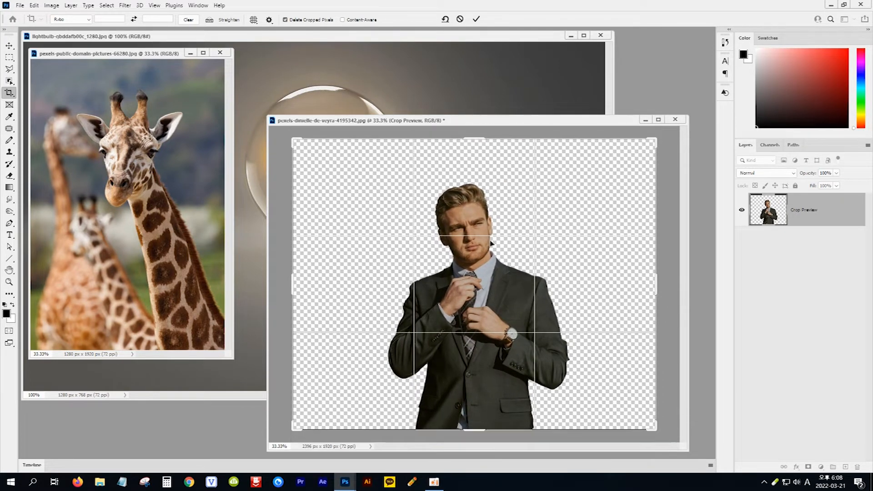
{"action": "left_click_drag", "start_coordinate": [477, 140], "coordinate": [484, 174]}
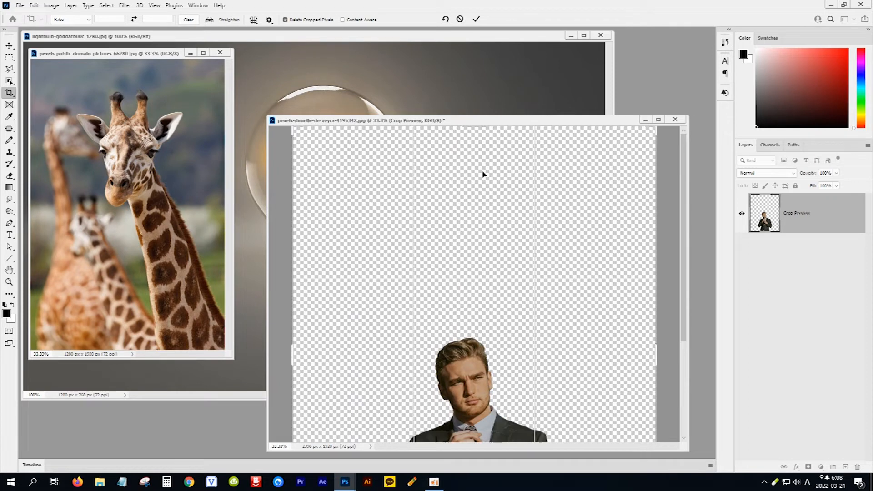
{"action": "key", "text": "Return"}
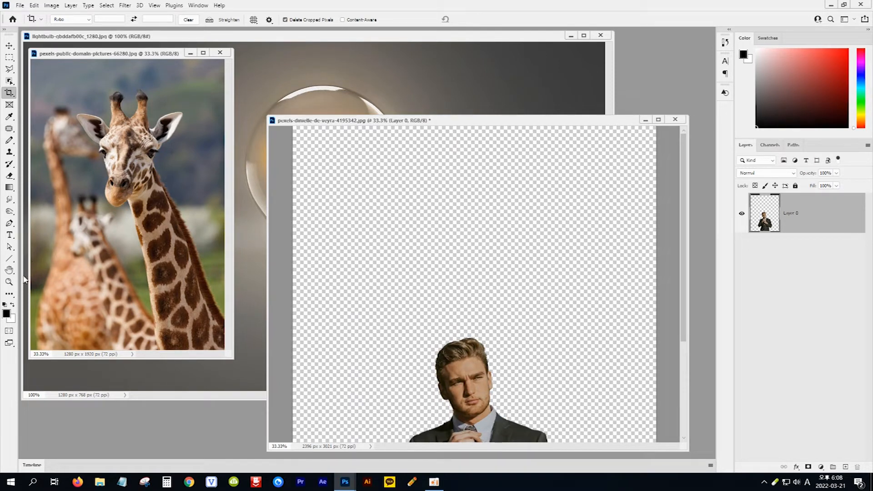
{"action": "double_click", "coordinate": [9, 271]}
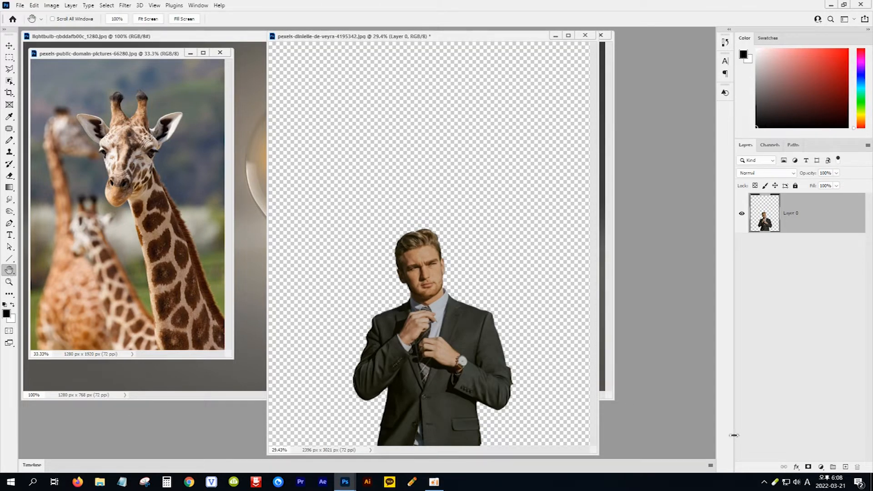
Step: Add a black Solid Color fill layer above the man's layer
{"action": "left_click", "coordinate": [821, 467]}
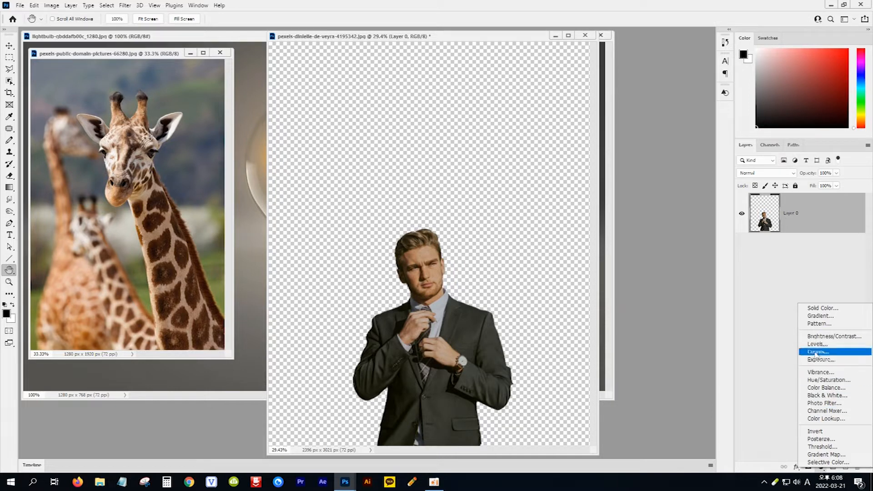
{"action": "left_click", "coordinate": [822, 309]}
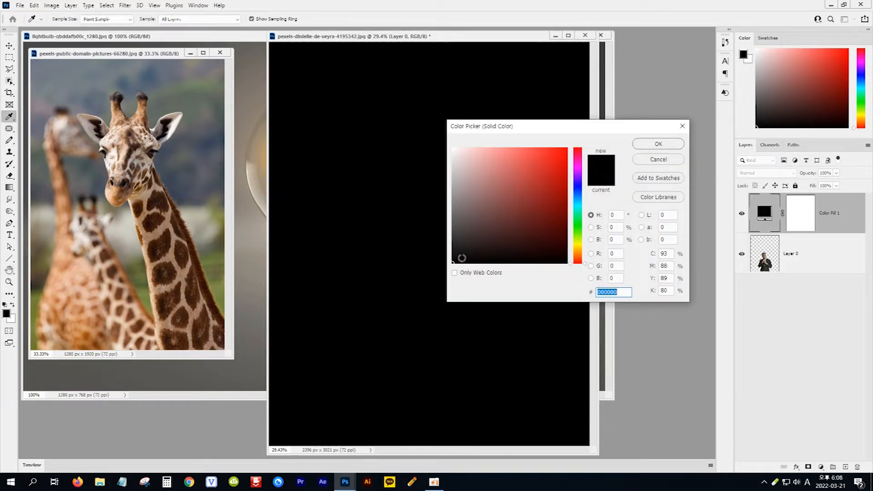
{"action": "left_click", "coordinate": [653, 144]}
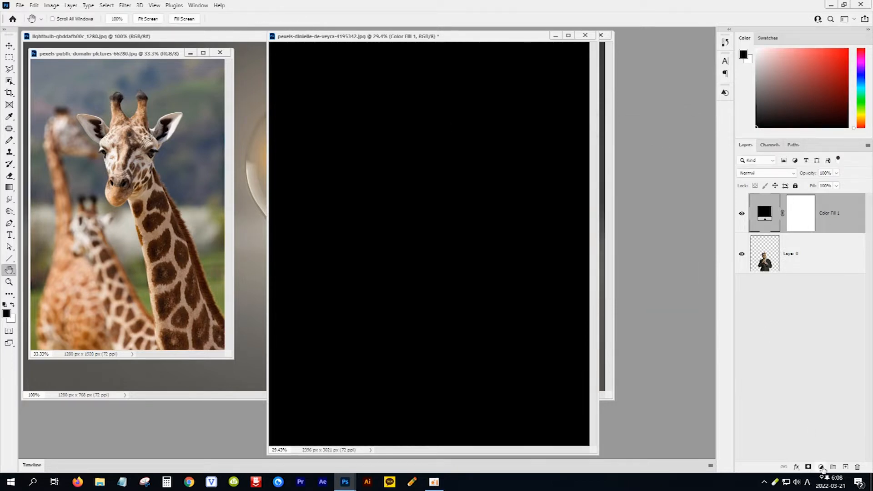
Step: Add a linear black-to-transparent Gradient fill layer at 90° and 100% scale above the solid color layer
{"action": "left_click", "coordinate": [821, 469]}
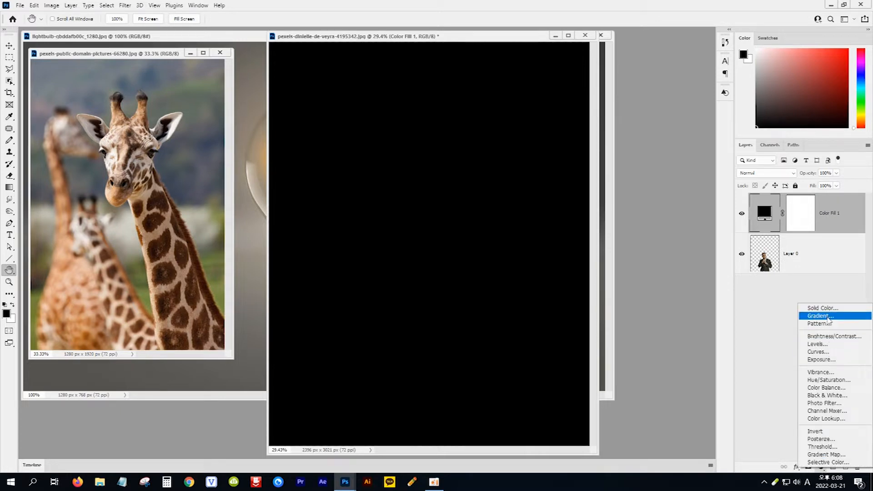
{"action": "left_click", "coordinate": [827, 317]}
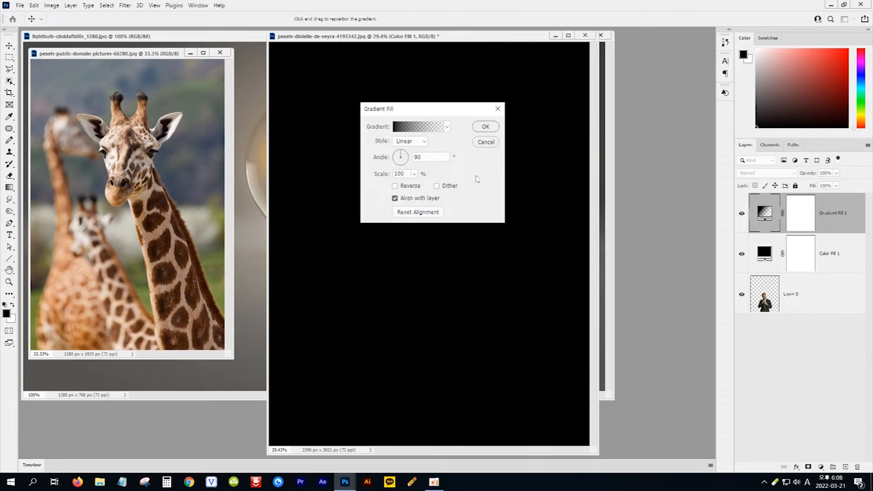
{"action": "left_click", "coordinate": [430, 158]}
{"action": "left_click", "coordinate": [486, 127]}
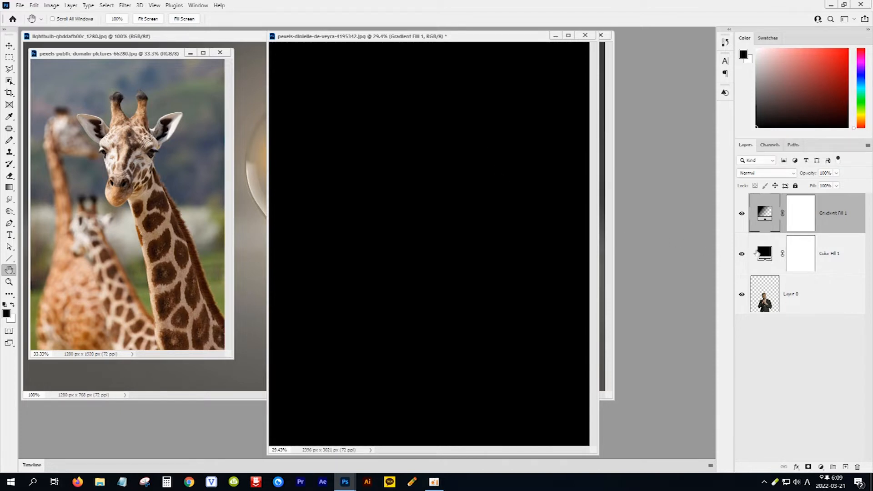
Step: Change the solid color fill to gray 6a6a6a and move the man's layer above both fill layers
{"action": "double_click", "coordinate": [767, 256]}
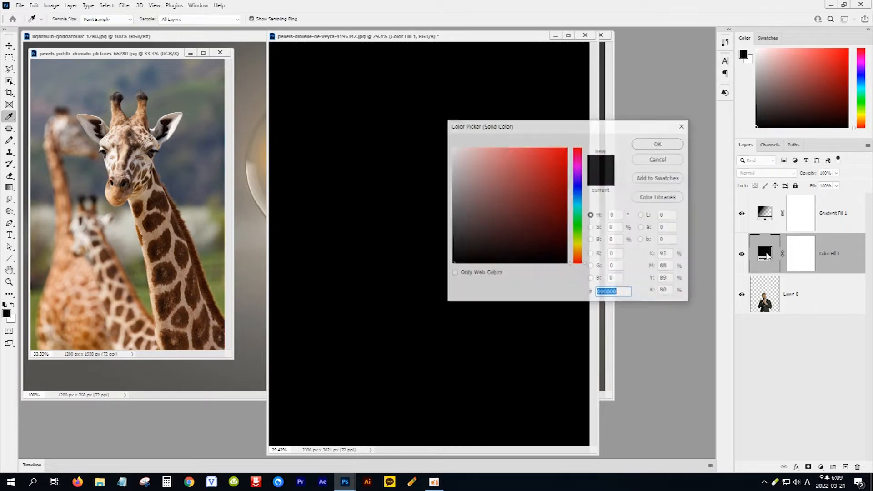
{"action": "left_click_drag", "start_coordinate": [535, 214], "coordinate": [453, 215]}
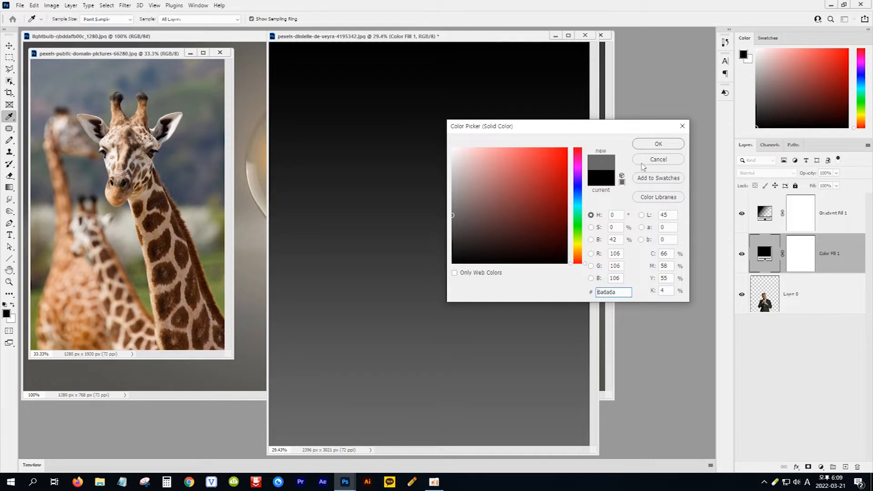
{"action": "left_click", "coordinate": [655, 145]}
{"action": "key", "text": "h"}
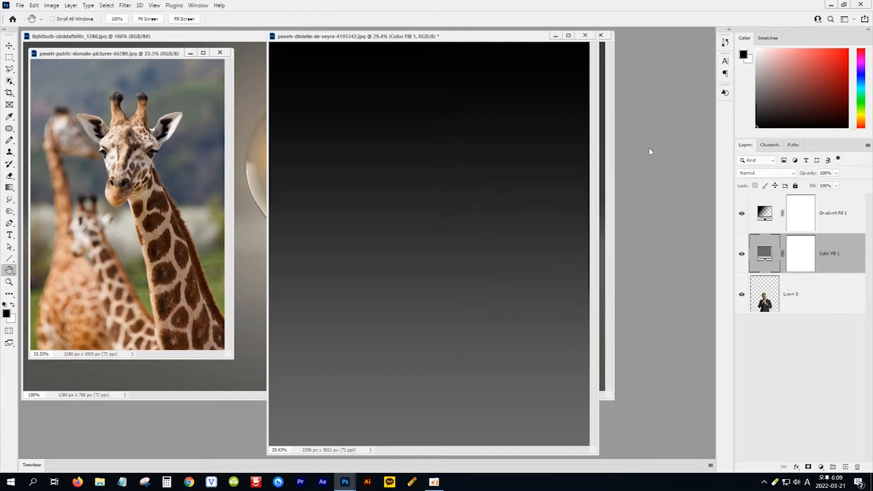
{"action": "left_click", "coordinate": [811, 307]}
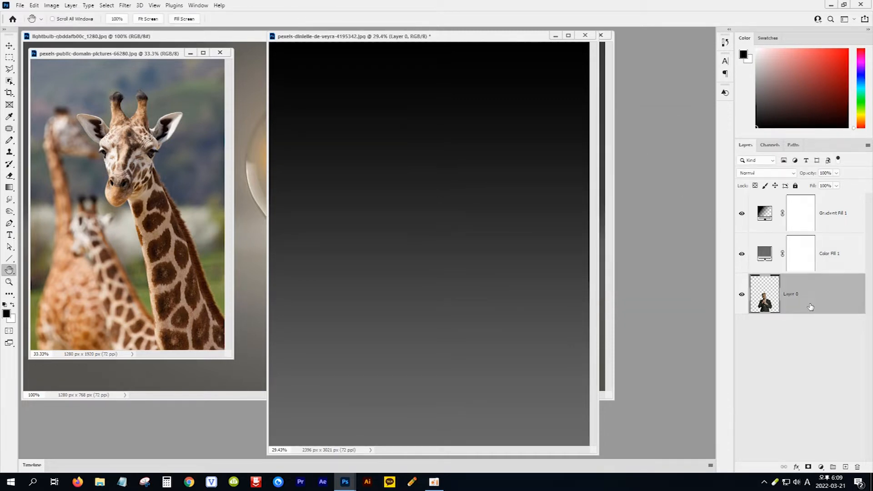
{"action": "left_click_drag", "start_coordinate": [811, 308], "coordinate": [804, 197]}
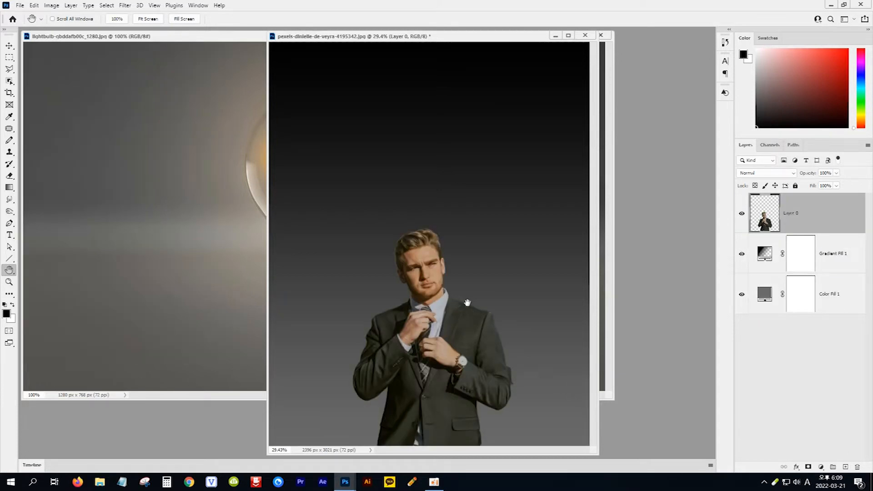
Step: Select the man's head with the Object Selection tool, delete it and clear the selection
{"action": "left_click", "coordinate": [10, 81]}
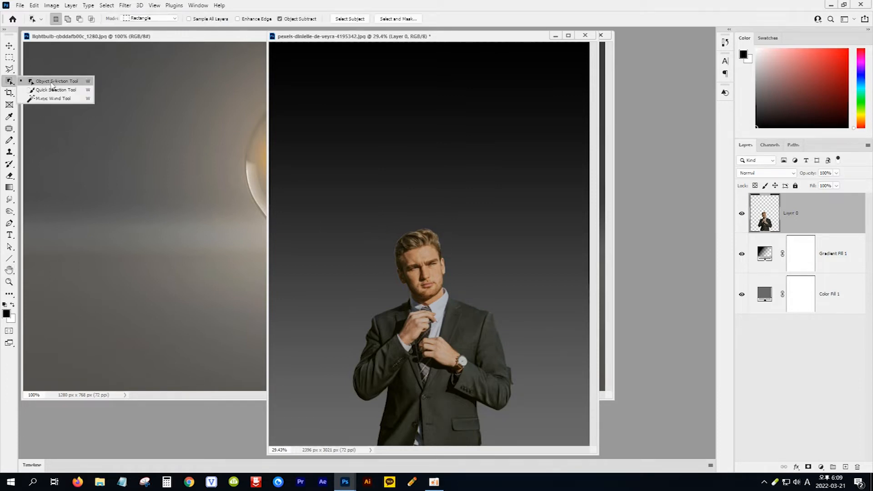
{"action": "left_click", "coordinate": [52, 84]}
{"action": "mouse_move", "coordinate": [382, 221]}
{"action": "left_mouse_down"}
{"action": "mouse_move", "coordinate": [449, 268]}
{"action": "mouse_move", "coordinate": [455, 311]}
{"action": "left_mouse_up"}
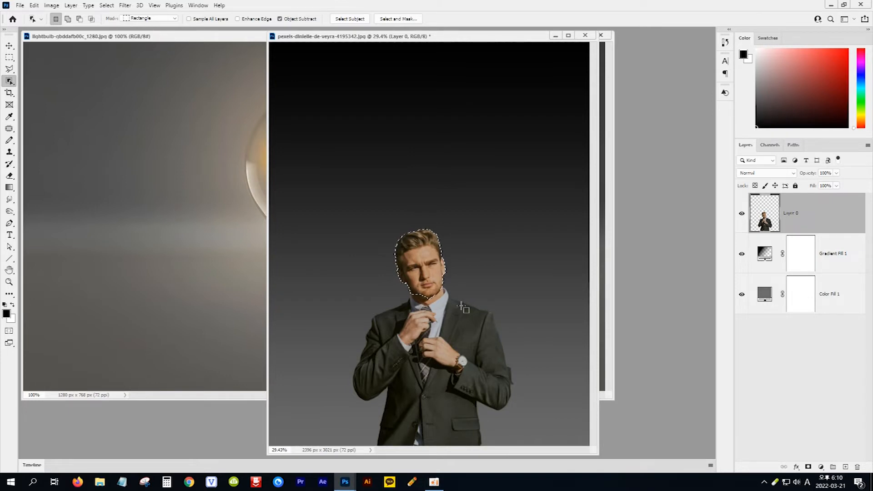
{"action": "key", "text": "Delete"}
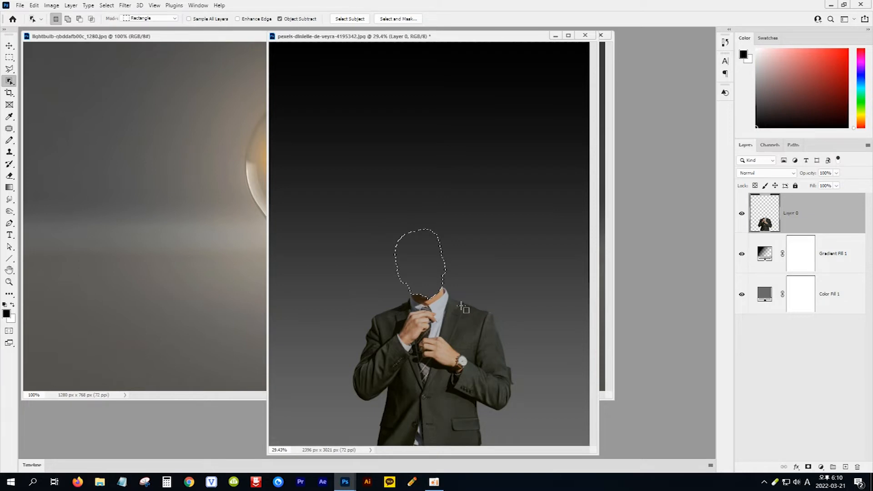
{"action": "key", "text": "ctrl+d"}
Step: Outline the remaining neck and stray head edges with the Polygonal Lasso, delete them from the man's layer and clear the selection
{"action": "left_click", "coordinate": [9, 282]}
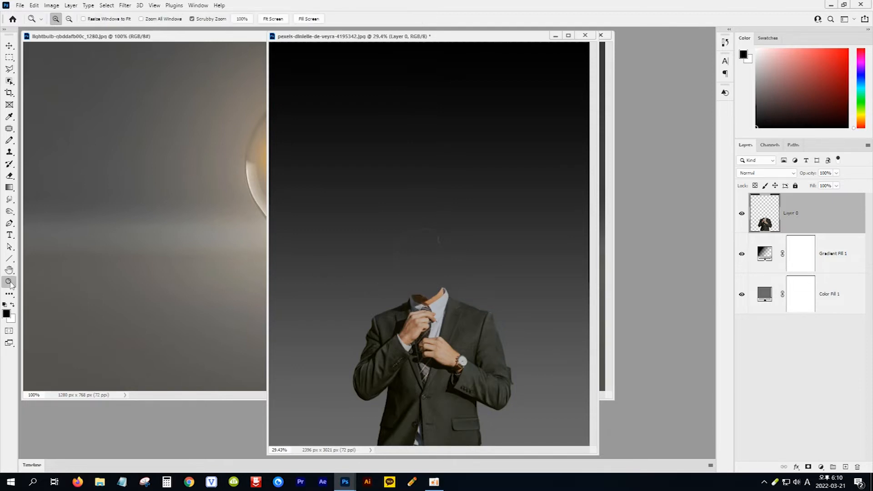
{"action": "left_click_drag", "start_coordinate": [434, 301], "coordinate": [474, 346]}
{"action": "left_click", "coordinate": [10, 70]}
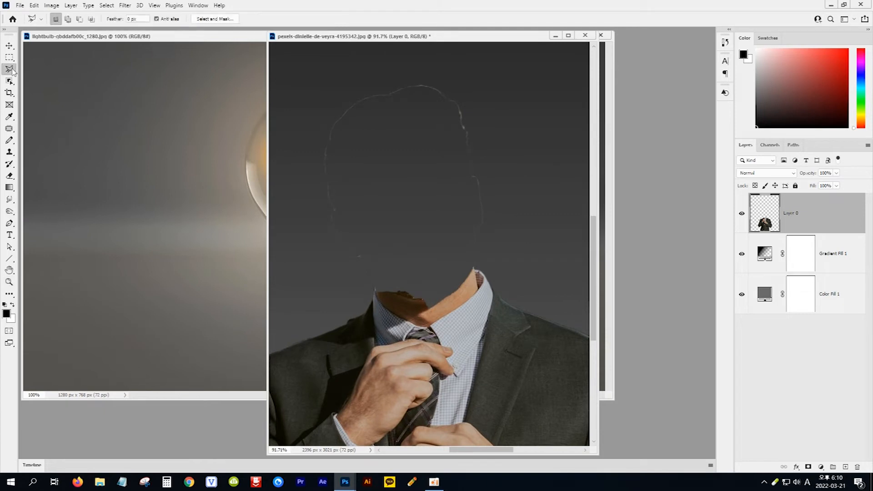
{"action": "right_click", "coordinate": [13, 71]}
{"action": "left_click", "coordinate": [50, 85]}
{"action": "left_click", "coordinate": [342, 86]}
{"action": "left_click", "coordinate": [297, 147]}
{"action": "left_click", "coordinate": [303, 265]}
{"action": "left_click", "coordinate": [367, 290]}
{"action": "left_click", "coordinate": [375, 289]}
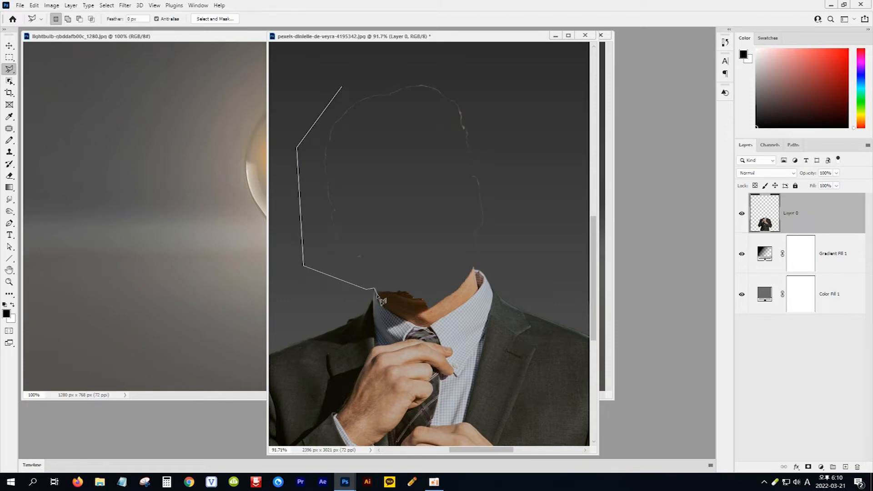
{"action": "left_click", "coordinate": [377, 296]}
{"action": "left_click", "coordinate": [383, 304]}
{"action": "left_click", "coordinate": [393, 314]}
{"action": "left_click", "coordinate": [412, 324]}
{"action": "left_click", "coordinate": [423, 327]}
{"action": "left_click", "coordinate": [431, 326]}
{"action": "left_click", "coordinate": [450, 314]}
{"action": "left_click", "coordinate": [464, 304]}
{"action": "left_click", "coordinate": [475, 268]}
{"action": "left_click", "coordinate": [493, 243]}
{"action": "left_click", "coordinate": [504, 122]}
{"action": "left_click", "coordinate": [448, 61]}
{"action": "left_click", "coordinate": [365, 70]}
{"action": "left_click", "coordinate": [342, 87]}
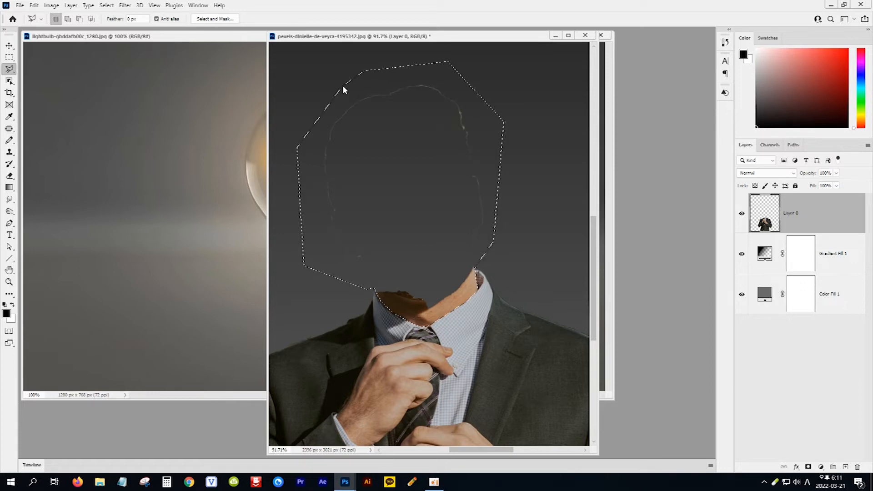
{"action": "key", "text": "Delete"}
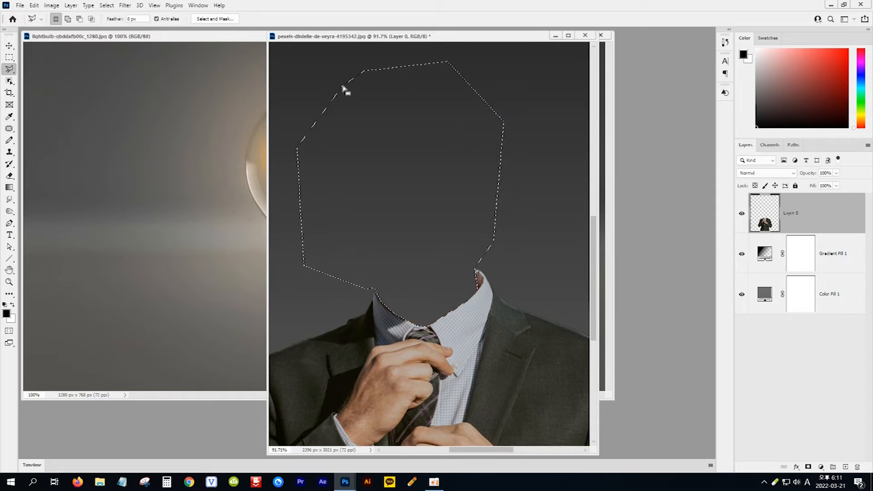
{"action": "key", "text": "ctrl+d"}
{"action": "double_click", "coordinate": [9, 270]}
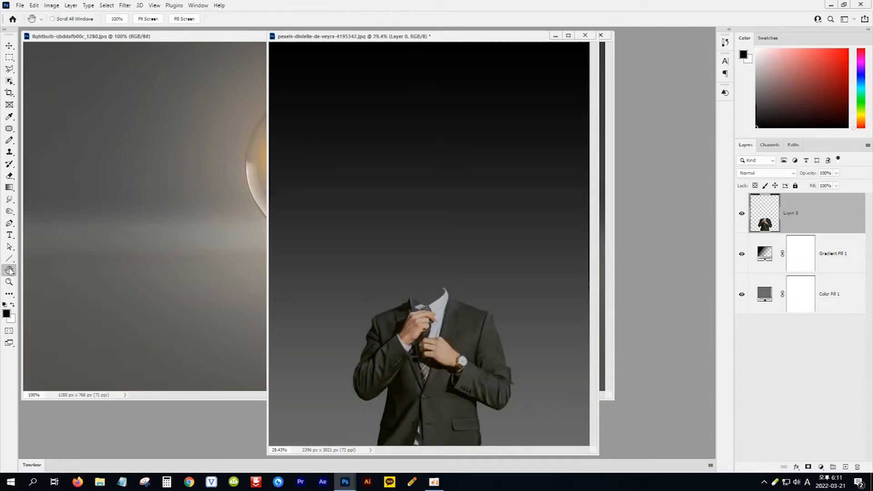
Step: Select the light bulb in the lightbulb photo with the Object Selection tool
{"action": "left_click", "coordinate": [194, 42]}
{"action": "left_click", "coordinate": [9, 81]}
{"action": "left_click", "coordinate": [30, 84]}
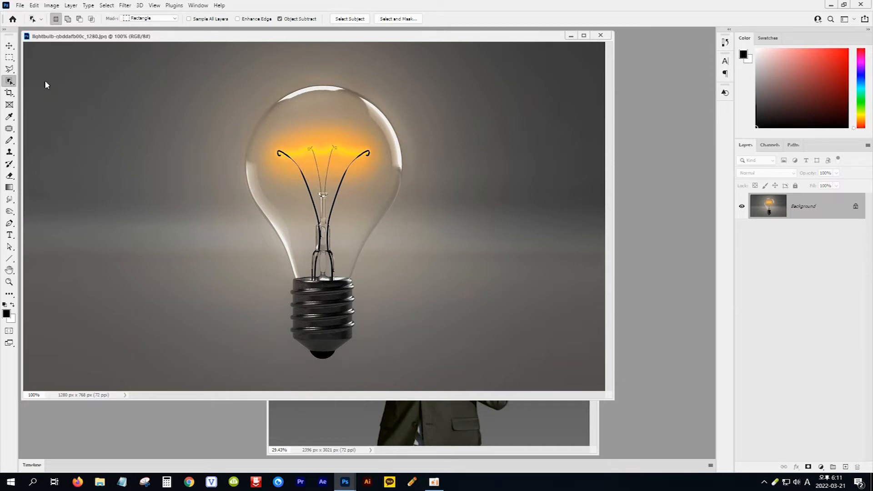
{"action": "left_click_drag", "start_coordinate": [223, 65], "coordinate": [414, 370]}
Step: Add the missed upper-left edge of the bulb's glass to the selection with the Polygonal Lasso
{"action": "left_click", "coordinate": [9, 284]}
{"action": "left_click_drag", "start_coordinate": [323, 171], "coordinate": [366, 214]}
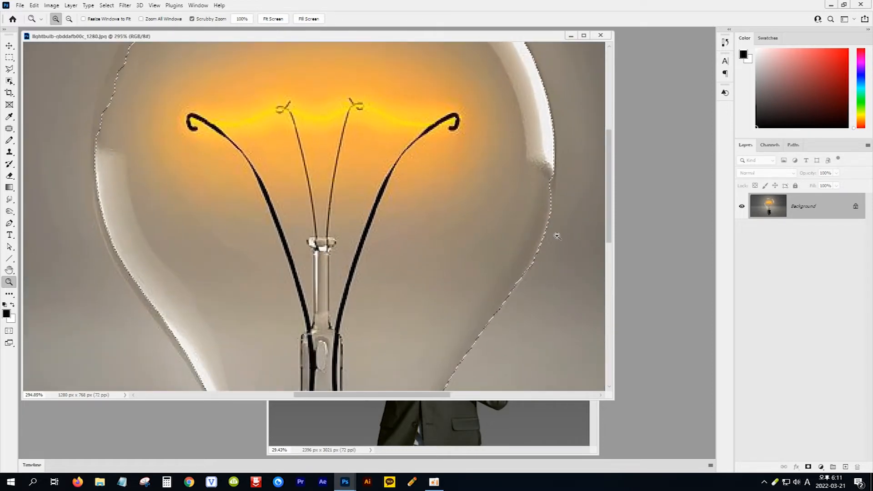
{"action": "scroll", "coordinate": [614, 200], "scroll_direction": "up", "scroll_amount": 5}
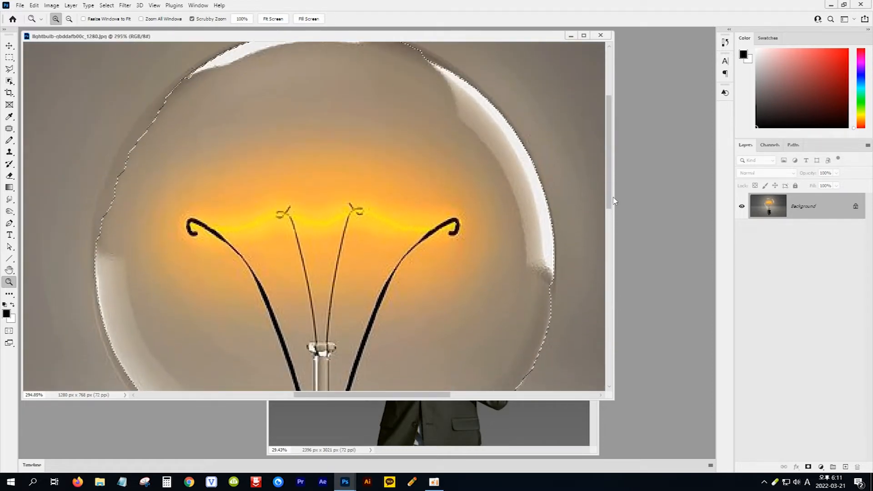
{"action": "scroll", "coordinate": [614, 200], "scroll_direction": "up", "scroll_amount": 1}
{"action": "scroll", "coordinate": [614, 192], "scroll_direction": "down", "scroll_amount": 1}
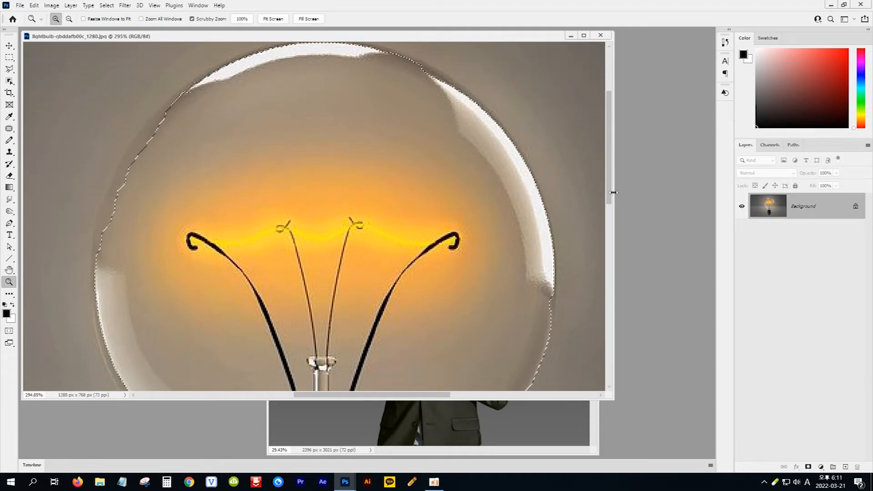
{"action": "left_click", "coordinate": [9, 69]}
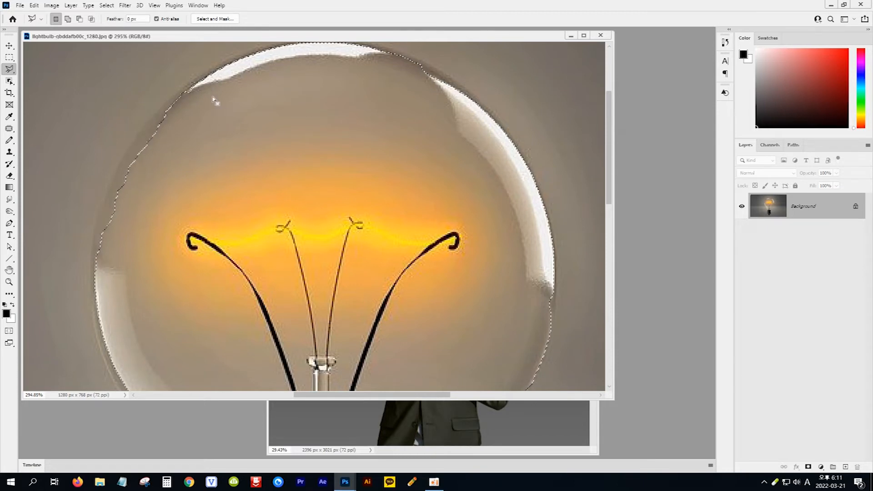
{"action": "key", "text": "shift"}
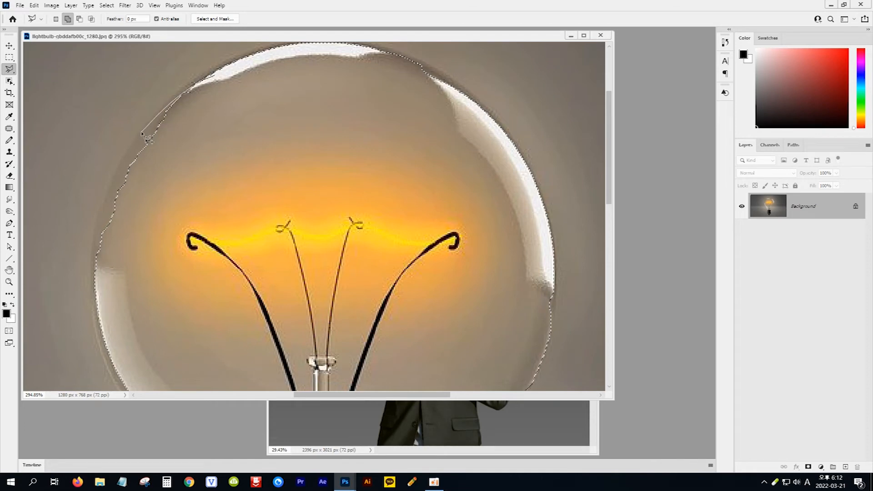
{"action": "left_click", "coordinate": [95, 272]}
{"action": "left_click", "coordinate": [192, 182]}
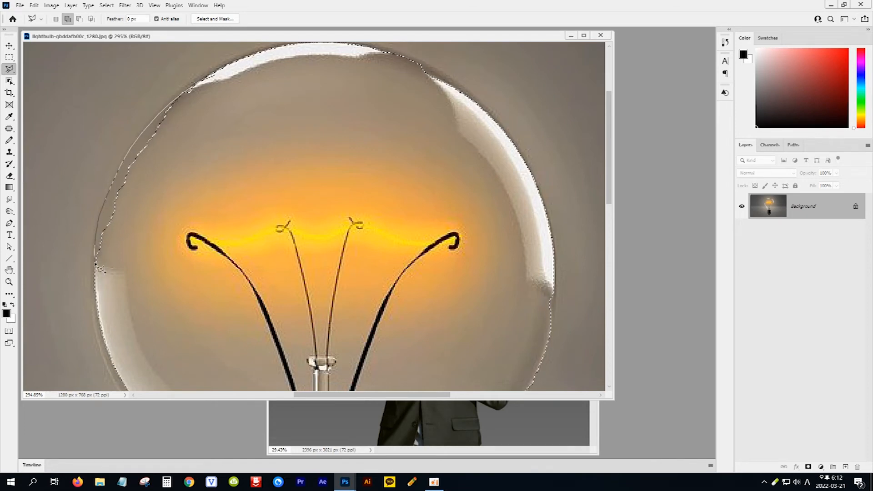
{"action": "left_click", "coordinate": [216, 78]}
Step: Add the missed upper-right edge of the bulb's glass, between the two white highlights, to the selection
{"action": "scroll", "coordinate": [364, 63], "scroll_direction": "up", "scroll_amount": 2}
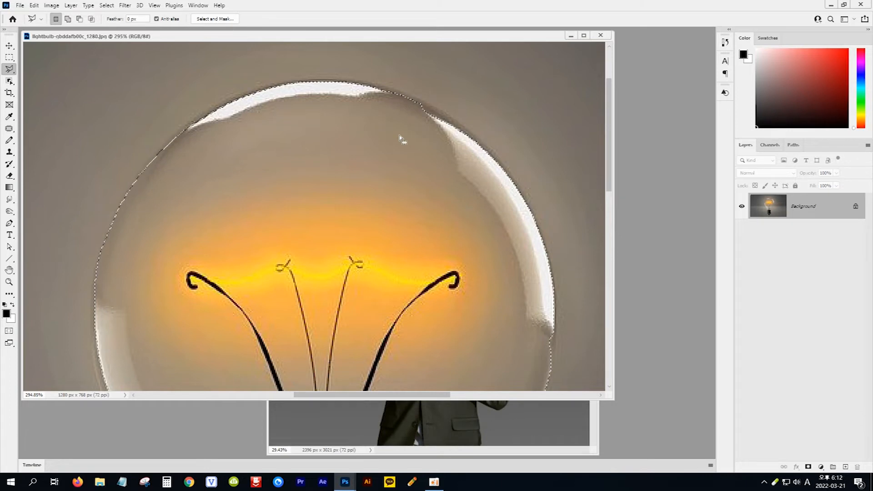
{"action": "left_click", "coordinate": [361, 137], "text": "shift"}
{"action": "left_click", "coordinate": [362, 86]}
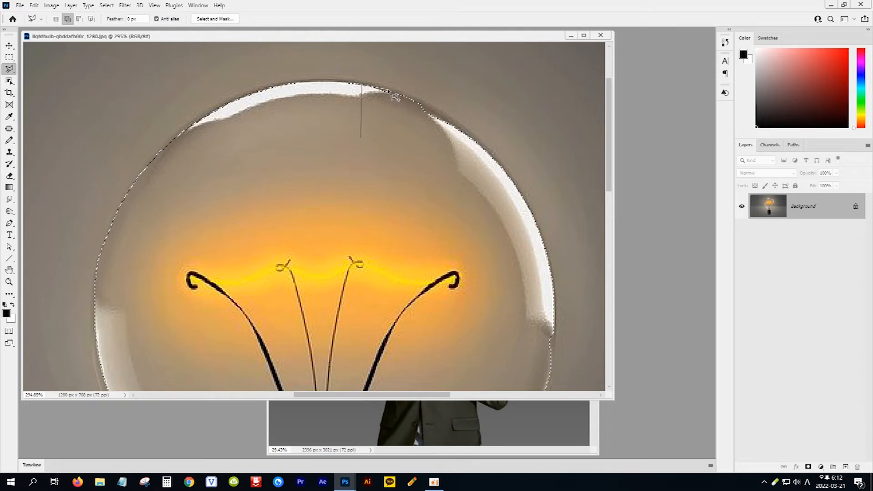
{"action": "left_click", "coordinate": [421, 104]}
{"action": "left_click", "coordinate": [443, 117]}
{"action": "left_click", "coordinate": [494, 159]}
{"action": "left_click", "coordinate": [487, 182]}
{"action": "left_click", "coordinate": [390, 181]}
{"action": "left_click", "coordinate": [361, 137]}
Step: Add the missed right edge of the glass, just below the long highlight, to the bulb selection
{"action": "left_click", "coordinate": [533, 310], "text": "shift"}
{"action": "left_click", "coordinate": [555, 318]}
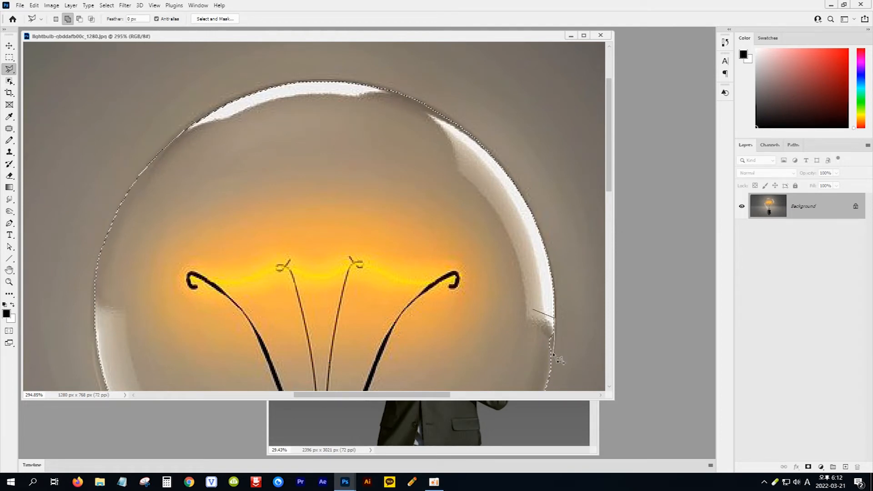
{"action": "left_click", "coordinate": [535, 312]}
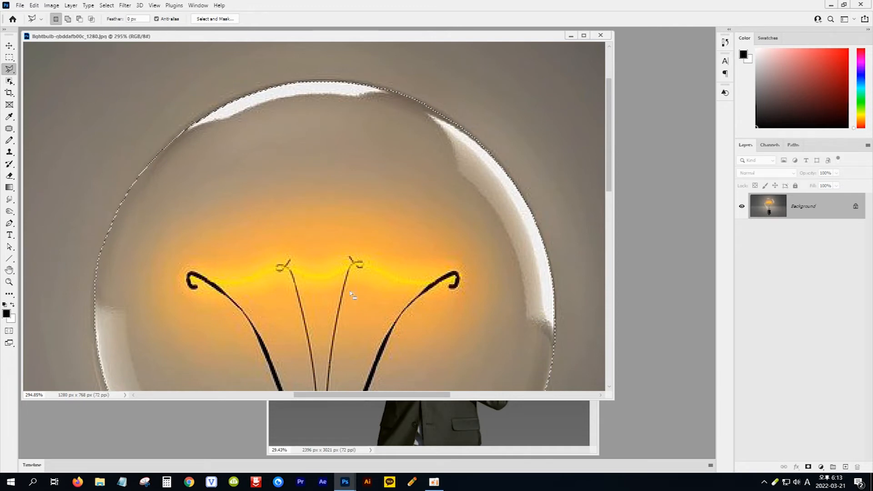
Step: Shrink the lightbulb photo's window and move the selected bulb onto the man's neck in the suit document
{"action": "left_click", "coordinate": [9, 282]}
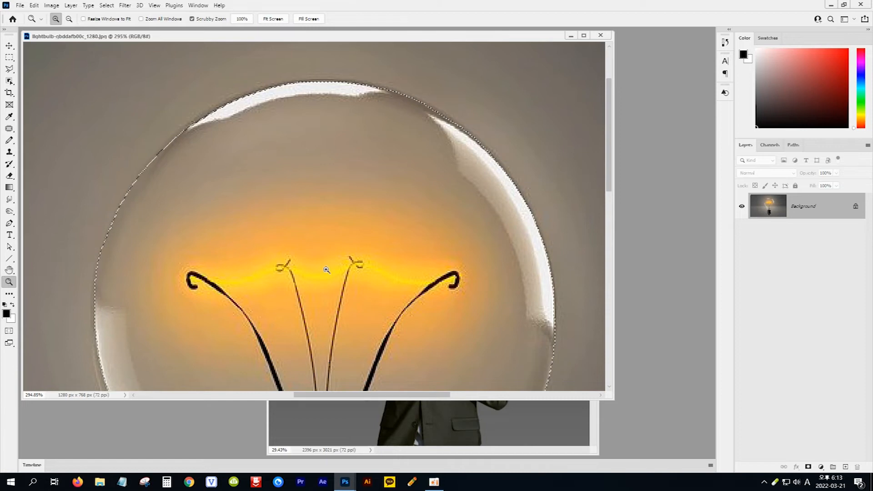
{"action": "left_click_drag", "start_coordinate": [326, 262], "coordinate": [275, 224]}
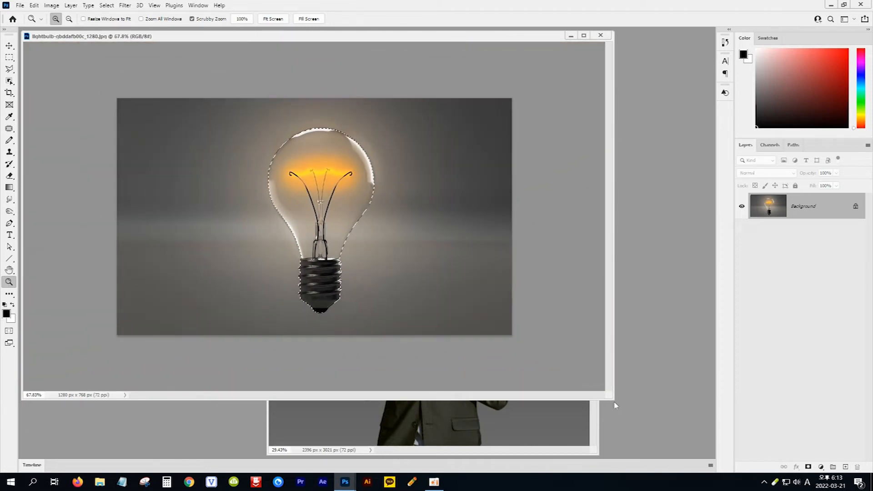
{"action": "left_click_drag", "start_coordinate": [613, 400], "coordinate": [428, 290]}
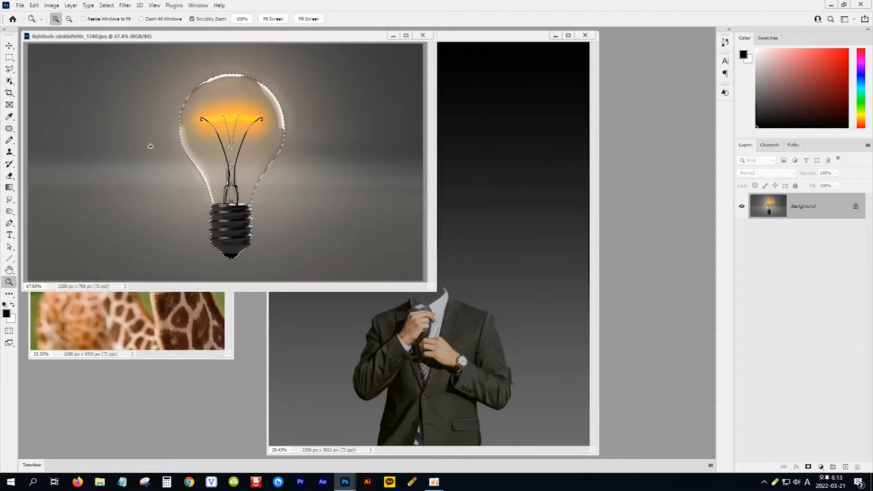
{"action": "left_click", "coordinate": [9, 45]}
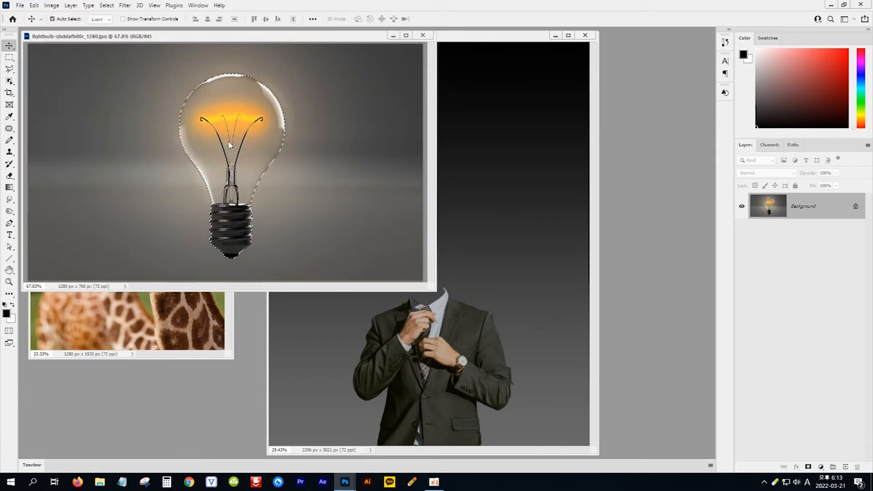
{"action": "left_click_drag", "start_coordinate": [230, 145], "coordinate": [419, 266]}
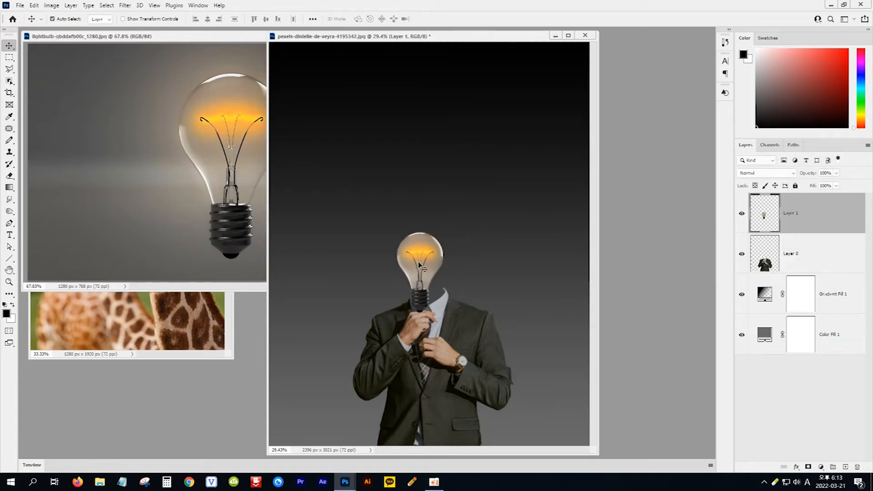
Step: Show the transform controls and enlarge the bulb proportionally to about 183% over the man's collar
{"action": "left_click", "coordinate": [9, 282]}
{"action": "left_click_drag", "start_coordinate": [432, 292], "coordinate": [465, 313]}
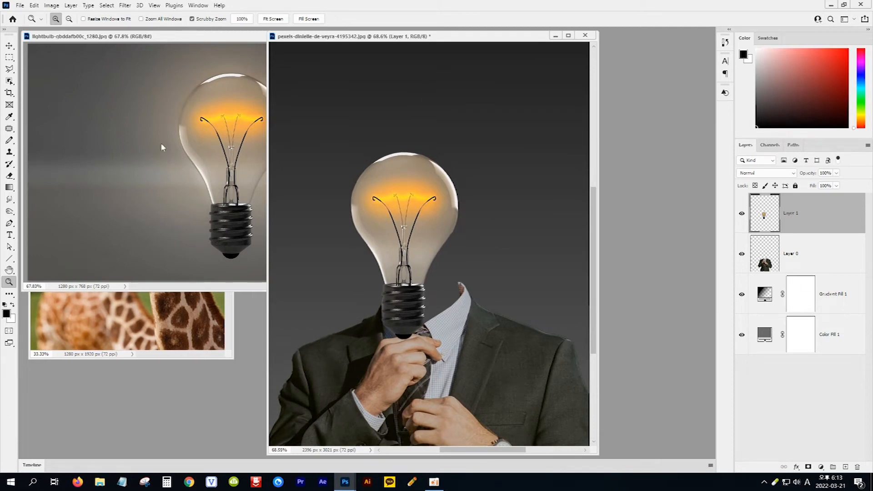
{"action": "left_click", "coordinate": [10, 45]}
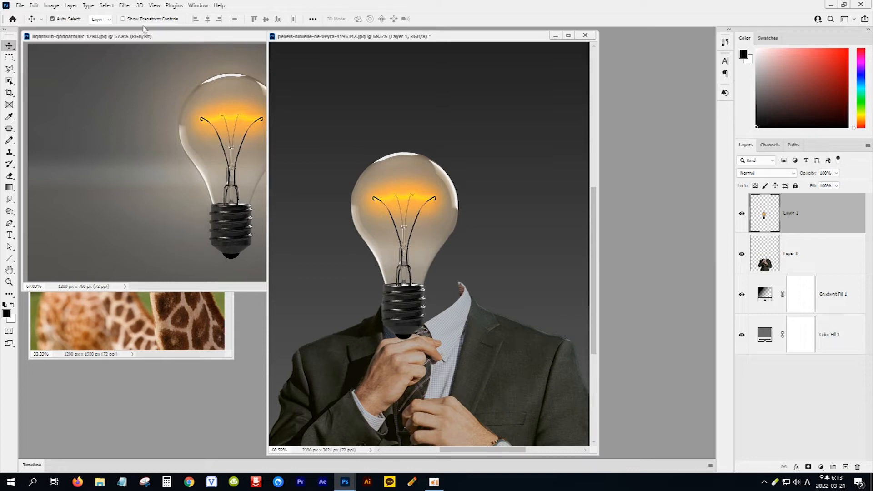
{"action": "left_click", "coordinate": [123, 19]}
{"action": "left_click_drag", "start_coordinate": [460, 150], "coordinate": [540, 85]}
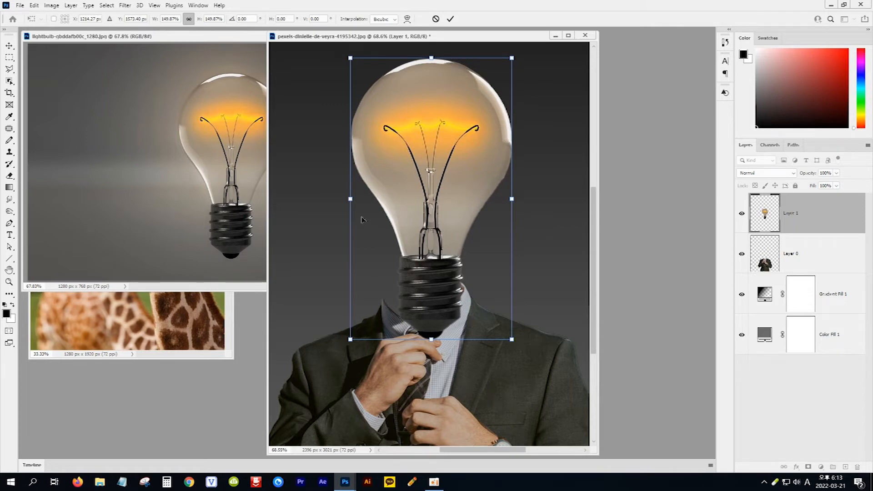
{"action": "left_click_drag", "start_coordinate": [349, 199], "coordinate": [328, 204]}
{"action": "left_click_drag", "start_coordinate": [512, 199], "coordinate": [522, 199]}
{"action": "left_click_drag", "start_coordinate": [329, 199], "coordinate": [325, 199]}
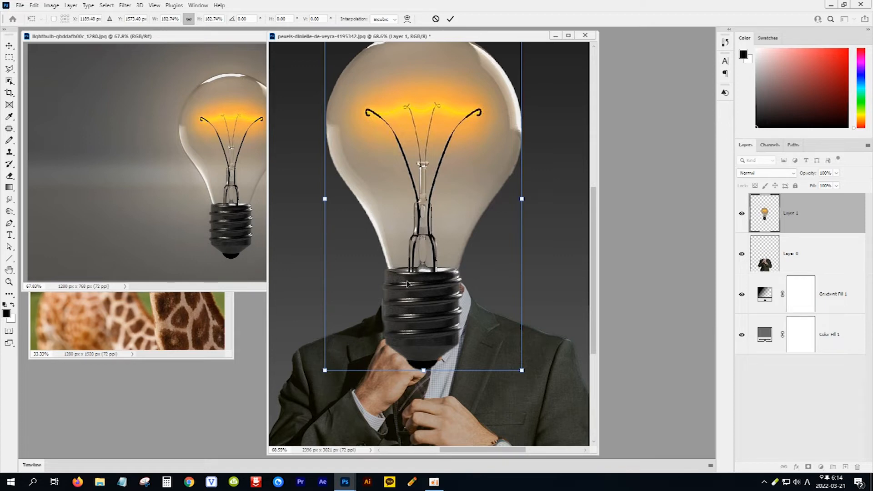
{"action": "key", "text": "Return"}
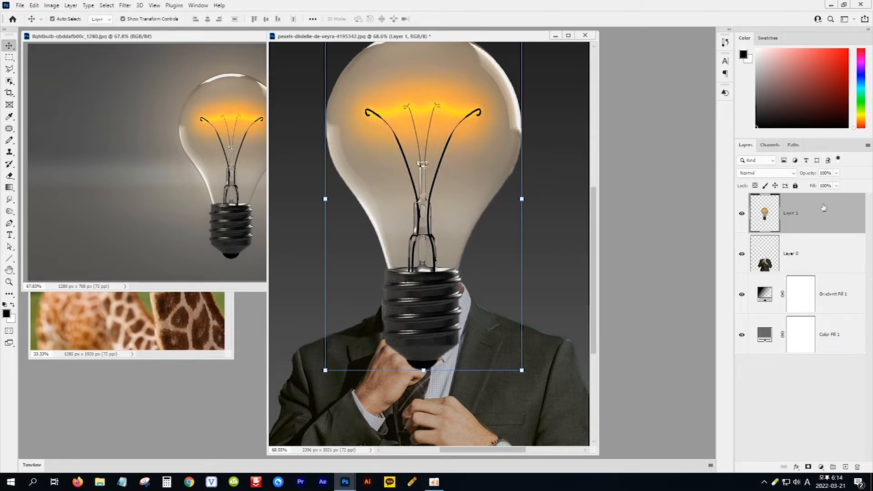
Step: Move the man's layer above the bulb layer and hide the transform controls
{"action": "left_click_drag", "start_coordinate": [824, 257], "coordinate": [814, 204]}
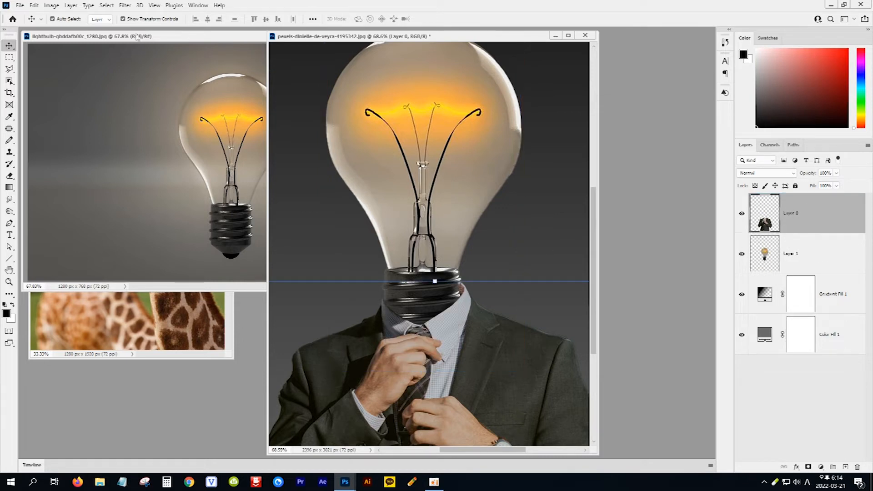
{"action": "left_click", "coordinate": [122, 19]}
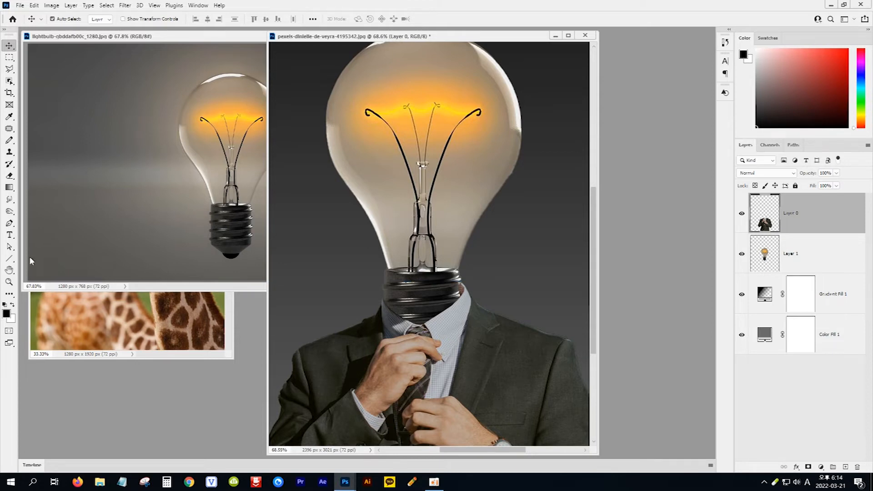
{"action": "double_click", "coordinate": [10, 270]}
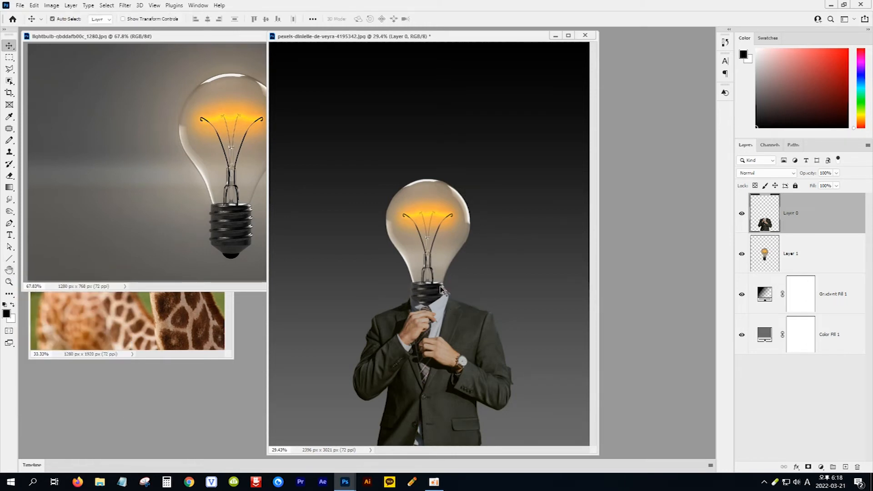
Step: Add a white Outer Glow to the bulb layer with Screen blend mode, 60% opacity and 0% spread
{"action": "left_click", "coordinate": [813, 259]}
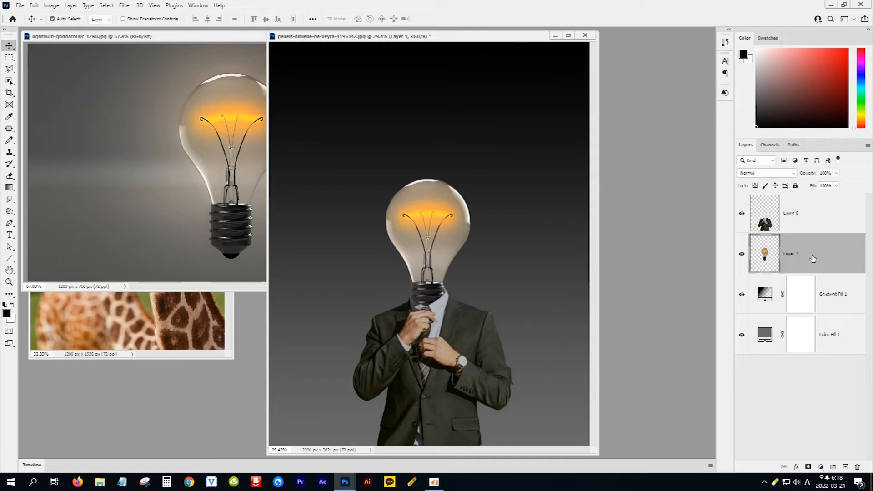
{"action": "left_click", "coordinate": [797, 467]}
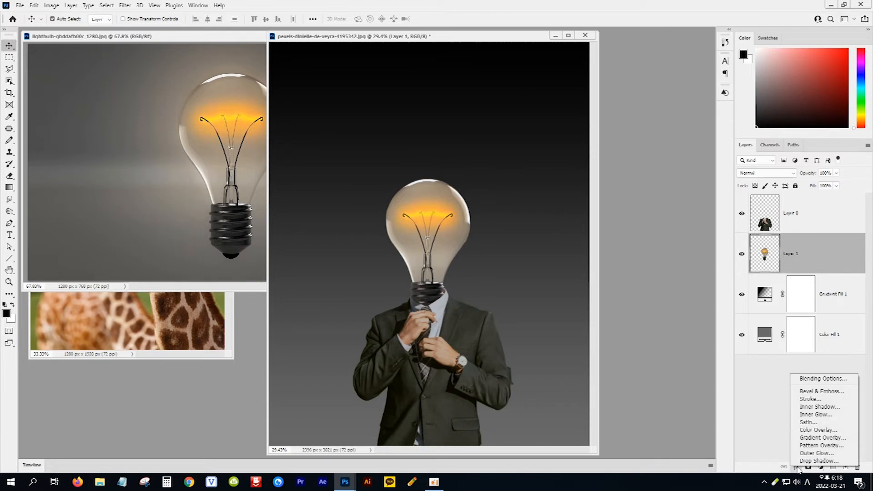
{"action": "left_click", "coordinate": [833, 454]}
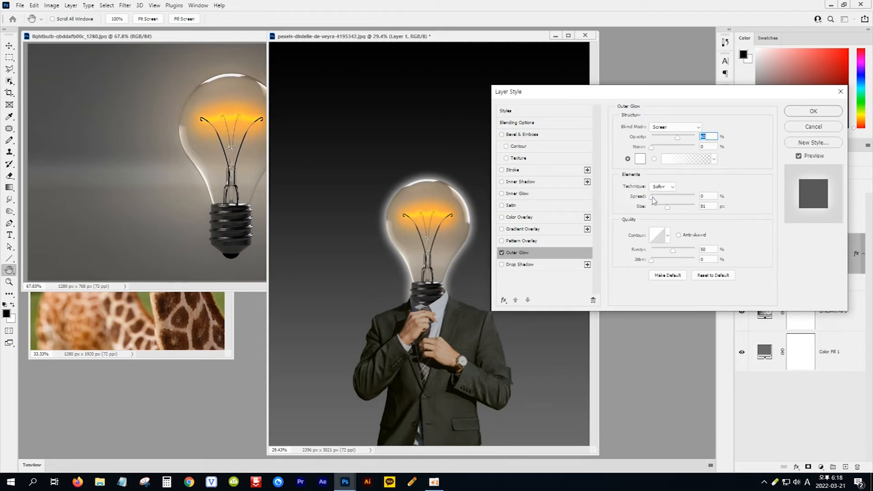
{"action": "left_click", "coordinate": [651, 198]}
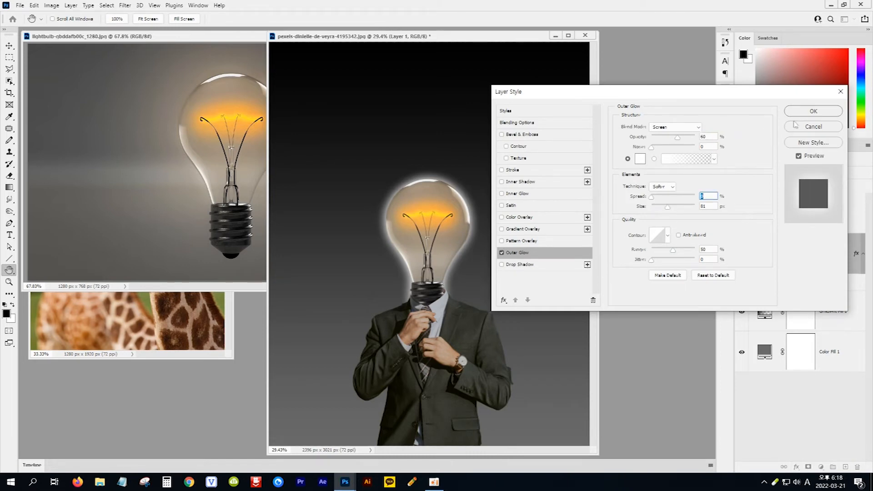
{"action": "left_click", "coordinate": [808, 112]}
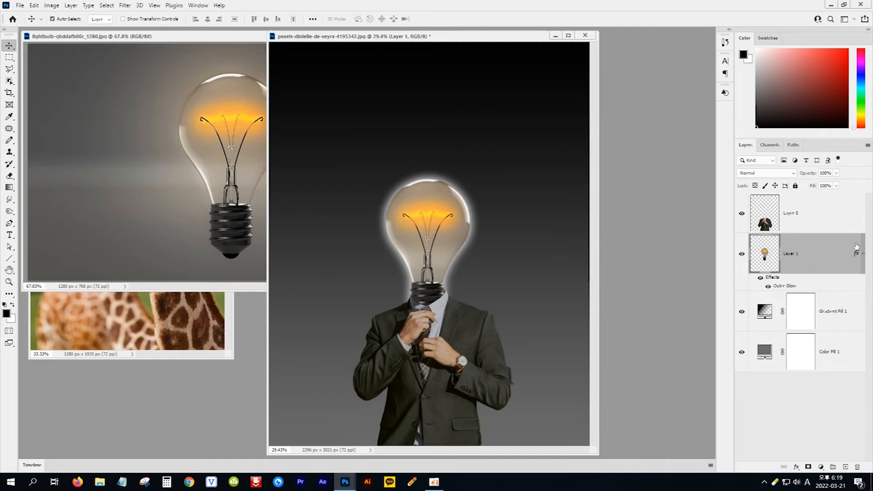
Step: Rasterize the layer style of the bulb layer and choose the Eraser Tool
{"action": "right_click", "coordinate": [823, 256]}
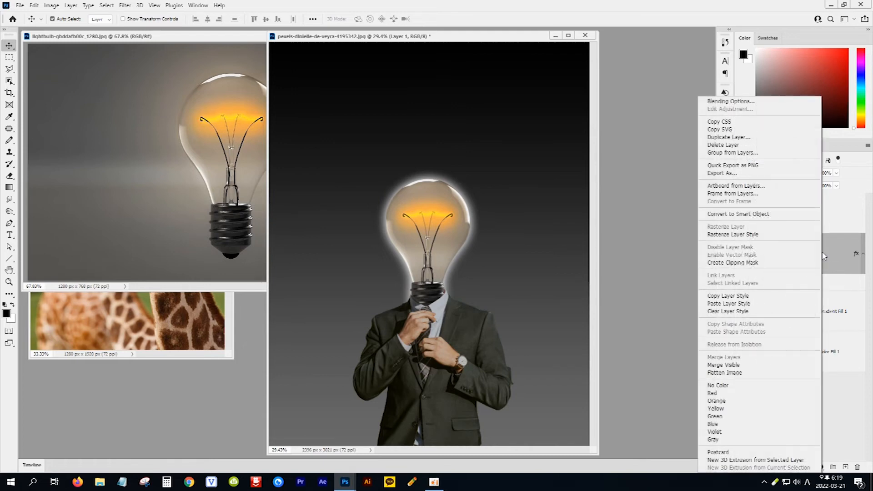
{"action": "left_click", "coordinate": [783, 236]}
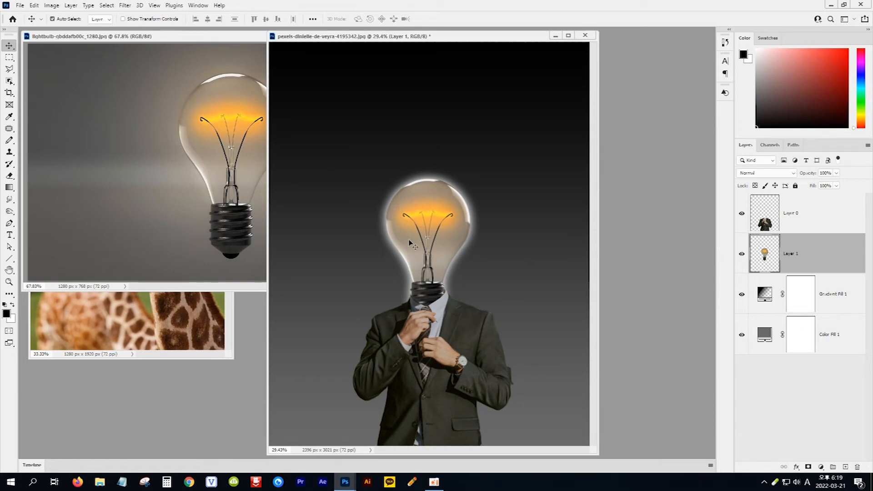
{"action": "left_click", "coordinate": [9, 176]}
{"action": "right_click", "coordinate": [9, 177]}
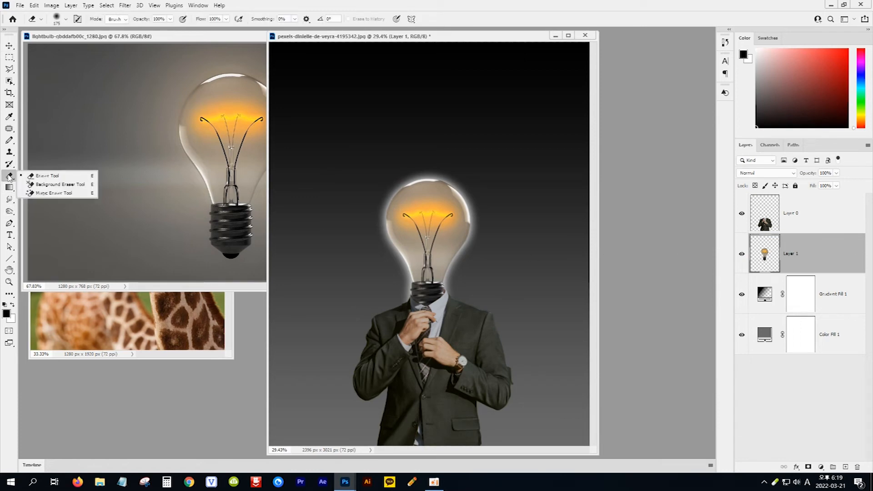
{"action": "left_click", "coordinate": [44, 177]}
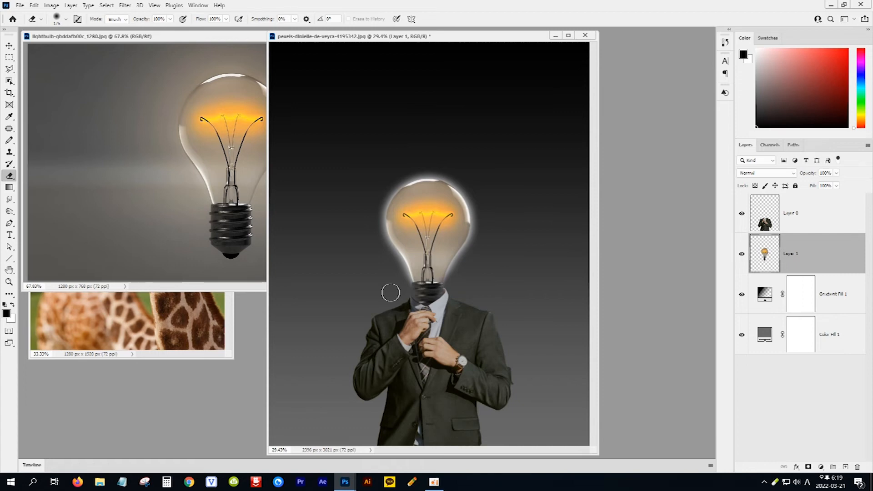
Step: Add the white text "Idea" on the dark background beside the man's shoulder
{"action": "left_click", "coordinate": [9, 234]}
{"action": "left_click", "coordinate": [37, 239]}
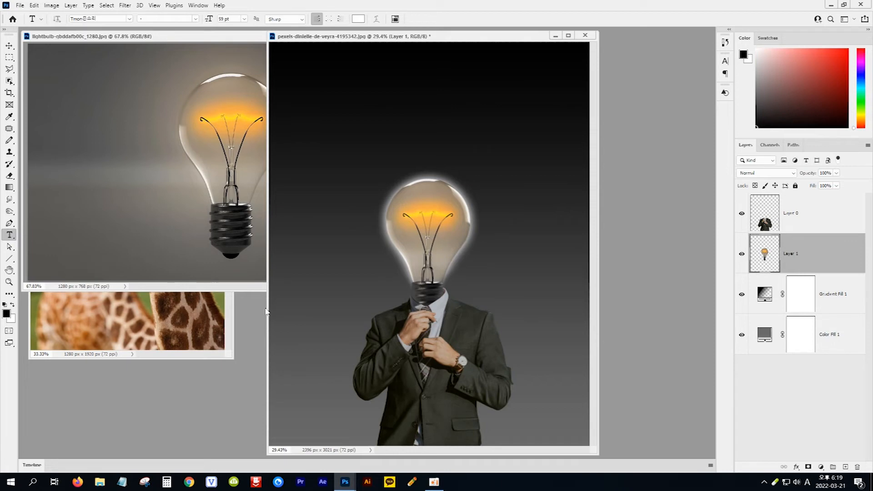
{"action": "left_click", "coordinate": [295, 318]}
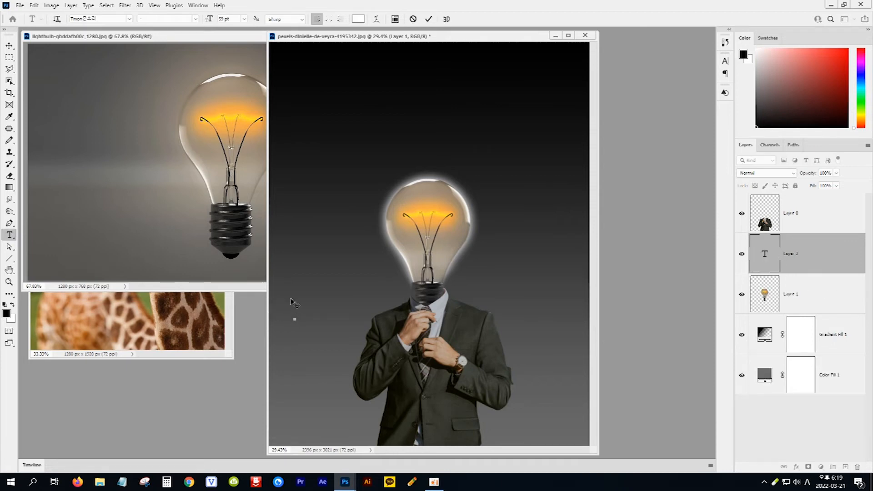
{"action": "type", "text": "Idea"}
{"action": "left_click", "coordinate": [9, 45]}
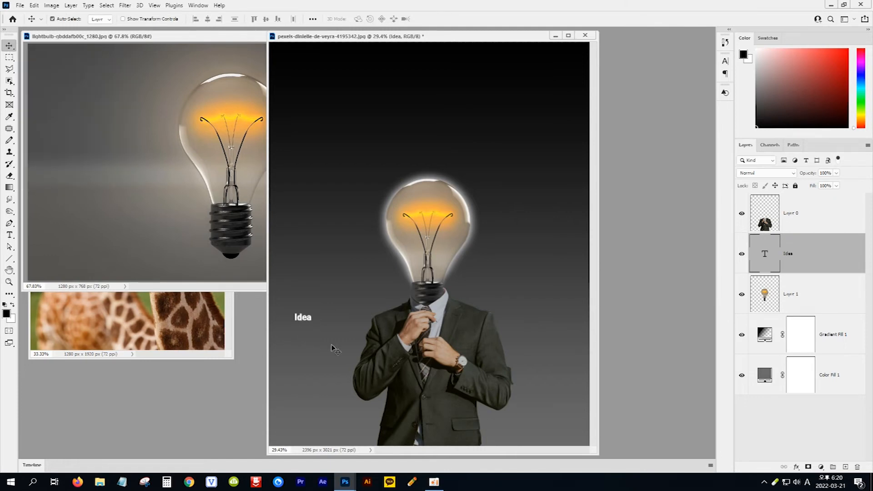
Step: Enlarge the "Idea" text proportionally to about 346%
{"action": "key", "text": "ctrl+t"}
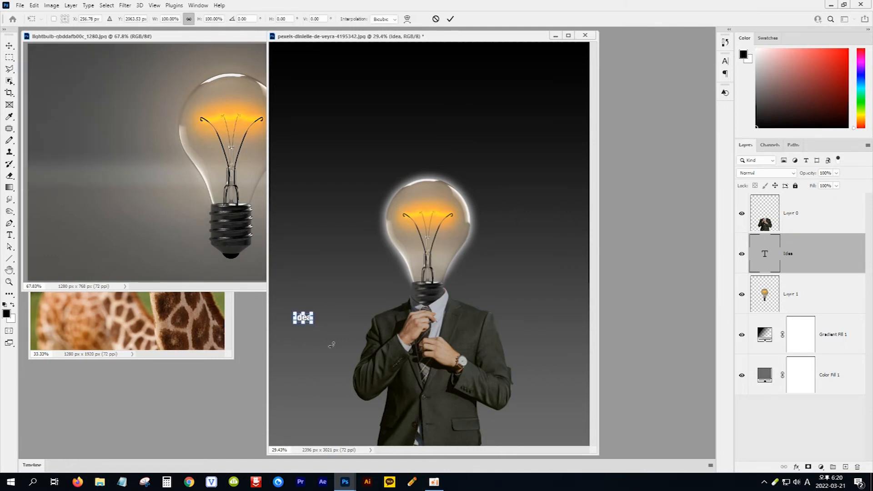
{"action": "left_click_drag", "start_coordinate": [313, 313], "coordinate": [354, 293]}
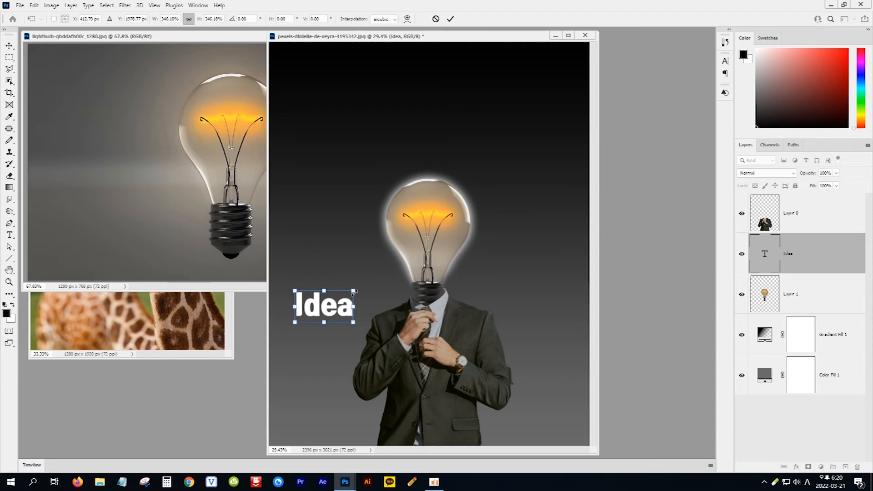
{"action": "key", "text": "Return"}
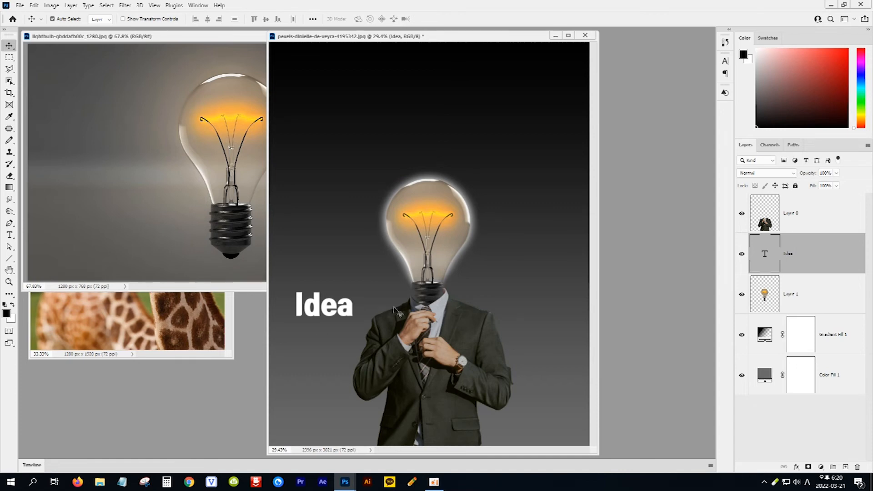
Step: Select the front giraffe in the giraffe photo with the Object Selection Tool
{"action": "left_click", "coordinate": [191, 327]}
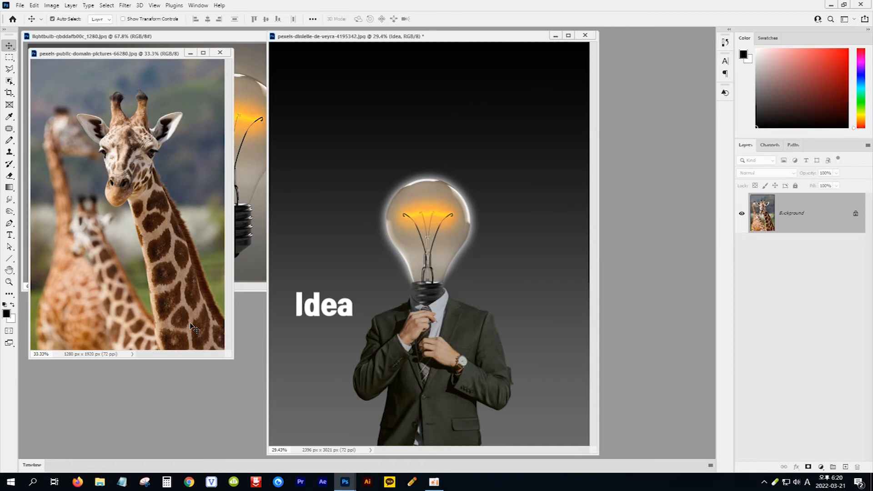
{"action": "left_click", "coordinate": [9, 82]}
{"action": "right_click", "coordinate": [10, 82]}
{"action": "left_click", "coordinate": [35, 82]}
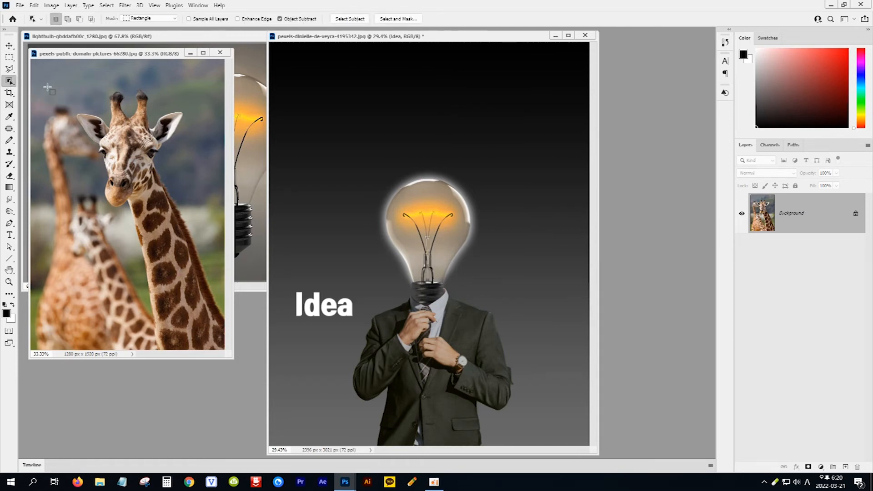
{"action": "left_click_drag", "start_coordinate": [68, 79], "coordinate": [225, 349]}
Step: Enlarge the giraffe photo's window and add the missed area beside the giraffe's eye to the selection with the Polygonal Lasso
{"action": "left_click_drag", "start_coordinate": [233, 358], "coordinate": [355, 442]}
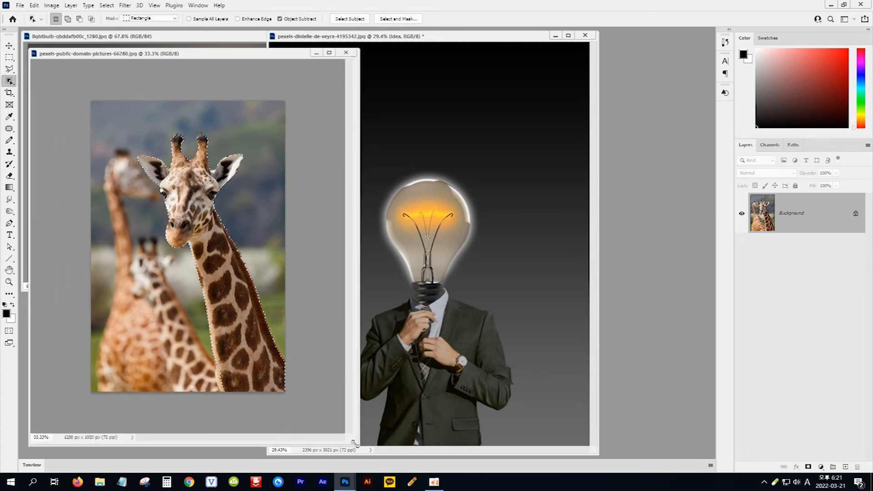
{"action": "left_click", "coordinate": [9, 282]}
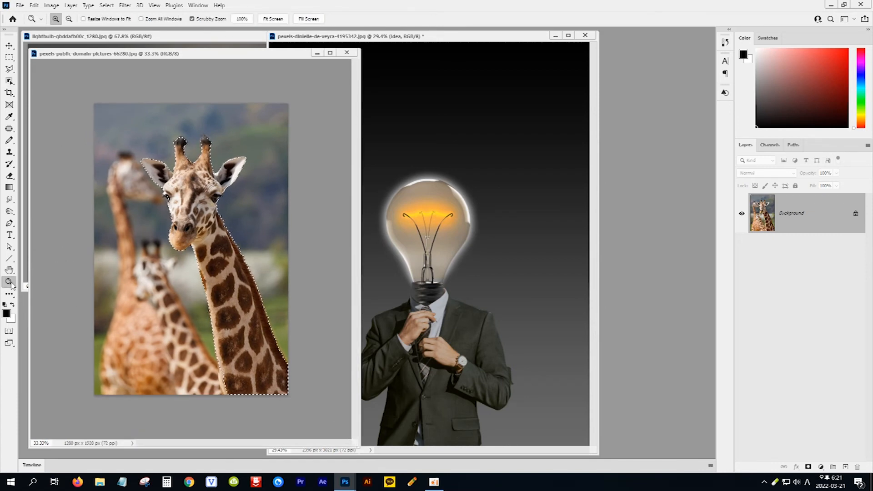
{"action": "left_click", "coordinate": [182, 221]}
{"action": "left_click_drag", "start_coordinate": [182, 221], "coordinate": [201, 224]}
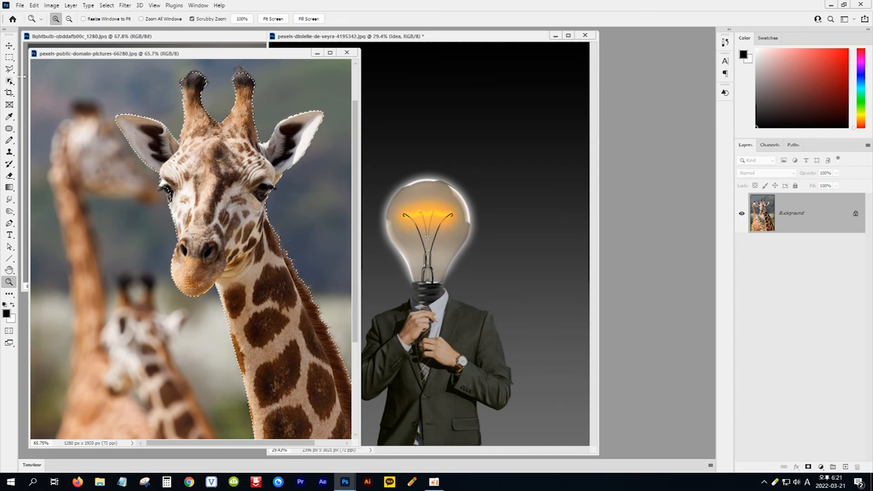
{"action": "left_click", "coordinate": [8, 69]}
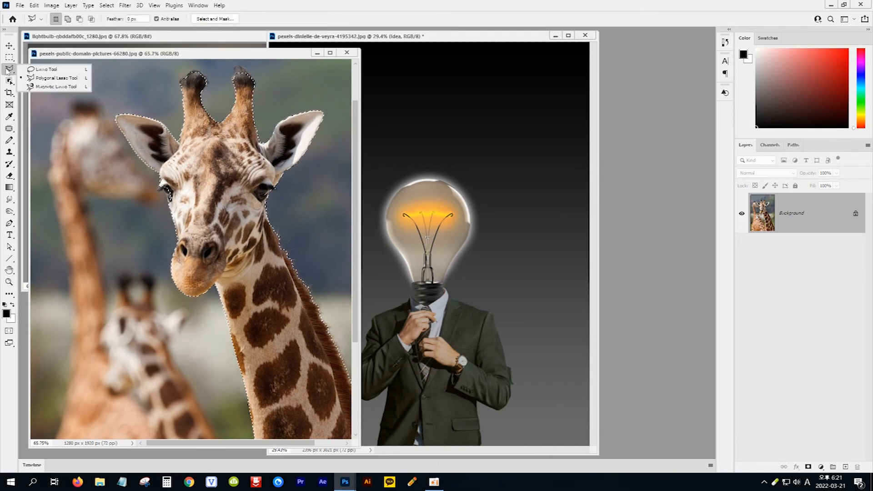
{"action": "left_click", "coordinate": [34, 78]}
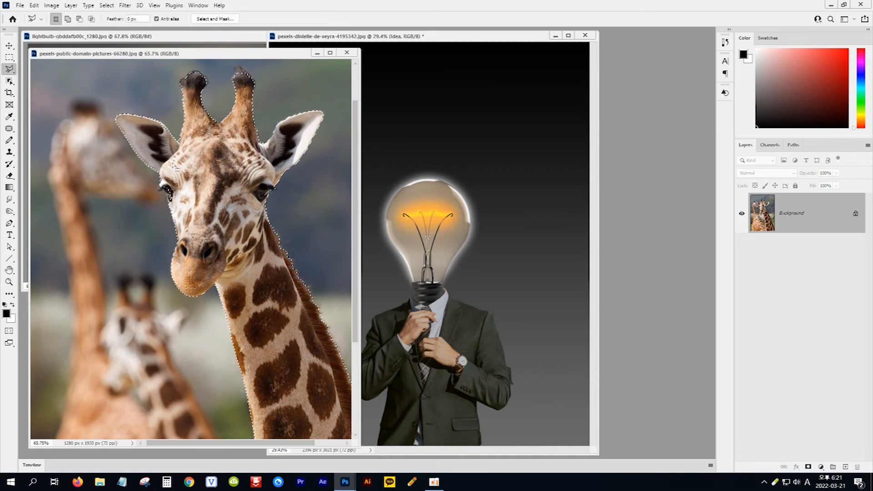
{"action": "key", "text": "shift"}
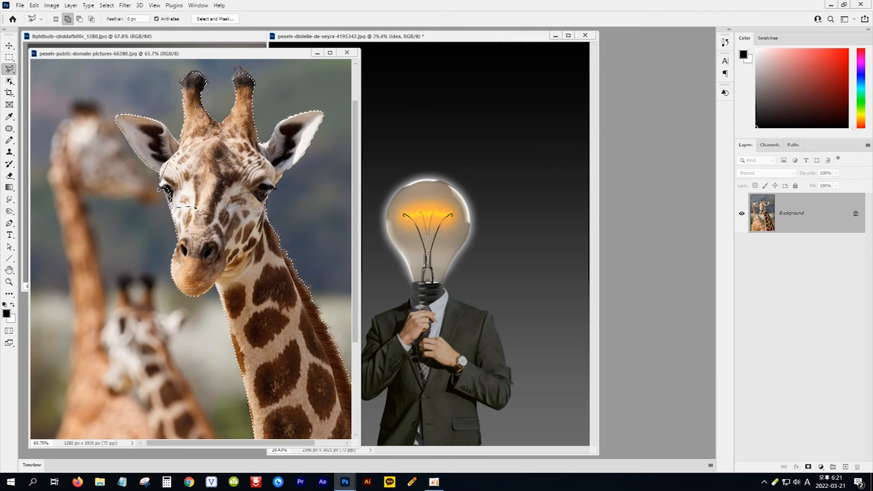
{"action": "left_click", "coordinate": [168, 164]}
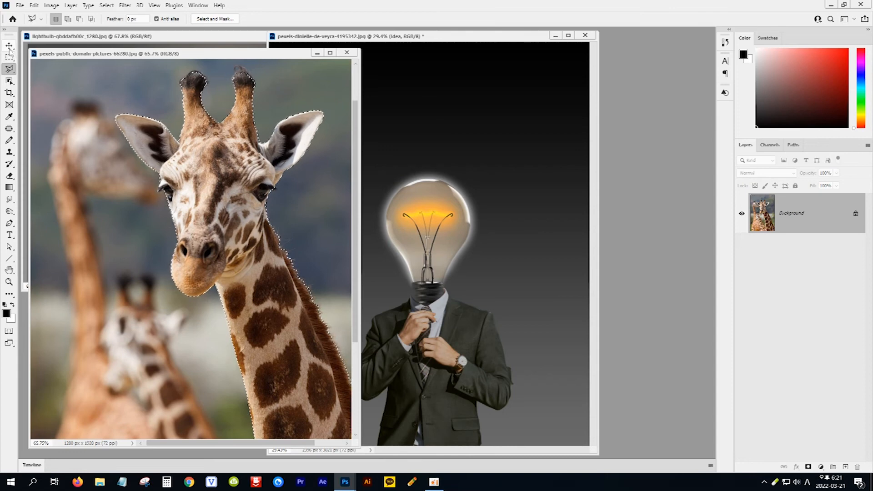
Step: Move the selected giraffe into the suit document, hide the bulb layer, and position the giraffe's neck over the man's collar
{"action": "key", "text": "v"}
{"action": "left_click_drag", "start_coordinate": [238, 294], "coordinate": [472, 297]}
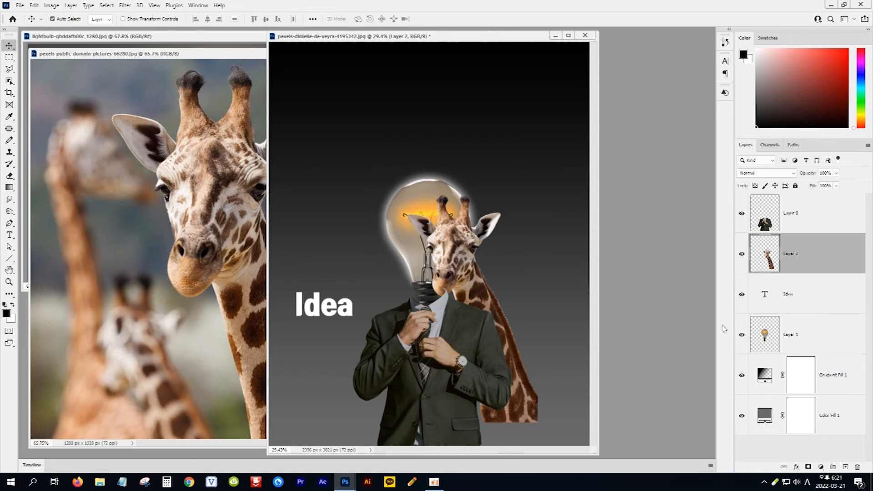
{"action": "left_click", "coordinate": [743, 338]}
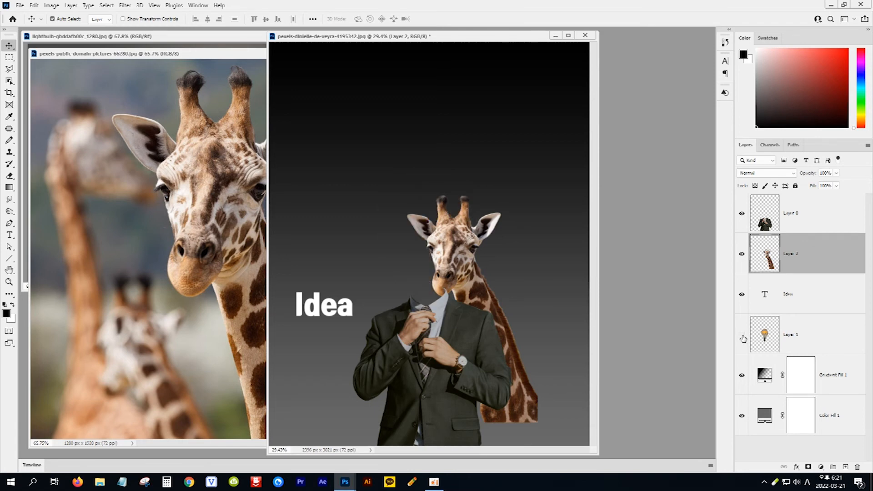
{"action": "left_click_drag", "start_coordinate": [478, 295], "coordinate": [430, 280]}
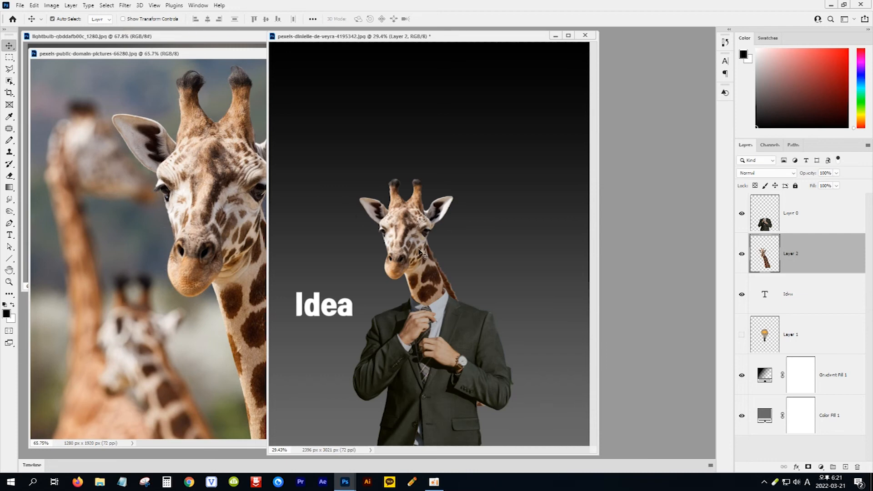
Step: Scale the giraffe down slightly and align its neck with the shirt collar
{"action": "key", "text": "ctrl+t"}
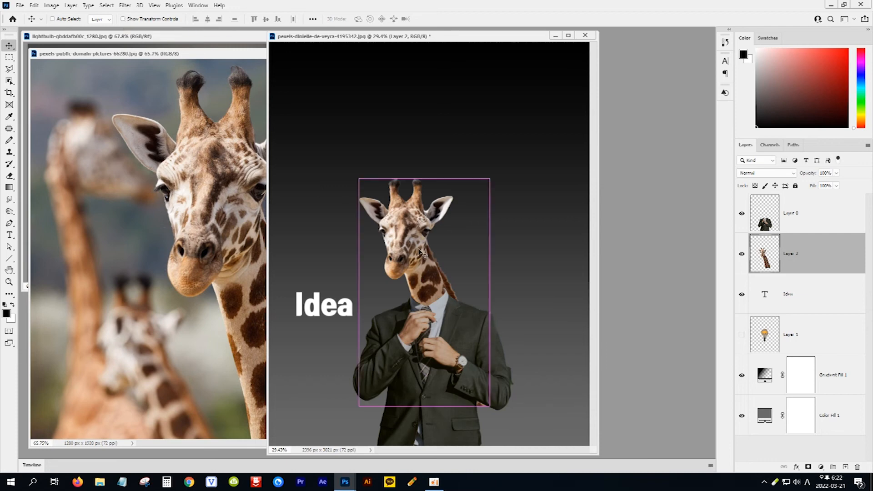
{"action": "left_click_drag", "start_coordinate": [489, 178], "coordinate": [485, 186]}
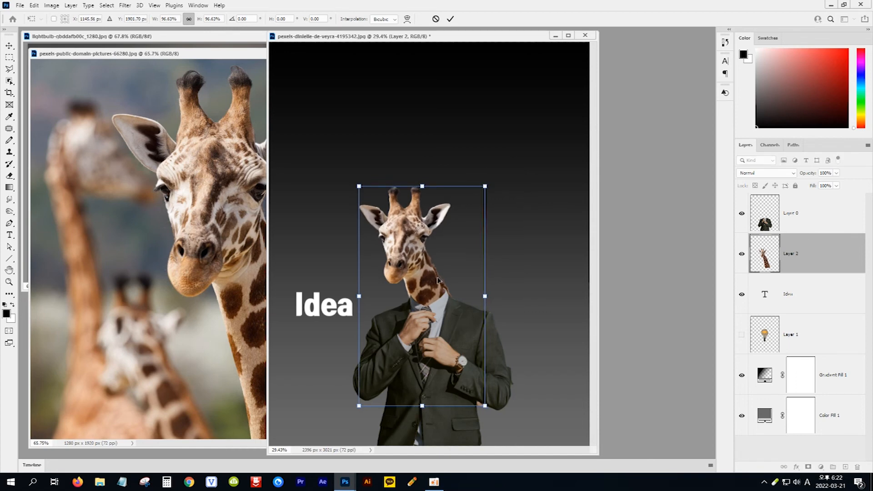
{"action": "left_click_drag", "start_coordinate": [426, 287], "coordinate": [427, 283]}
{"action": "left_click_drag", "start_coordinate": [486, 183], "coordinate": [484, 186]}
{"action": "left_click_drag", "start_coordinate": [421, 298], "coordinate": [423, 300]}
{"action": "key", "text": "Return"}
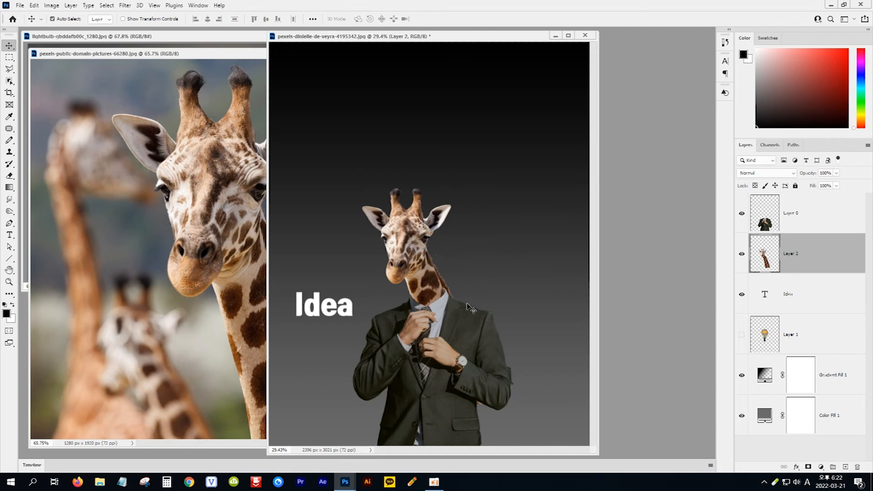
Step: Outline the mane protruding along the back of the giraffe's neck with the Polygonal Lasso, delete it and deselect
{"action": "left_click", "coordinate": [9, 282]}
{"action": "left_click_drag", "start_coordinate": [421, 295], "coordinate": [458, 324]}
{"action": "left_click", "coordinate": [9, 69]}
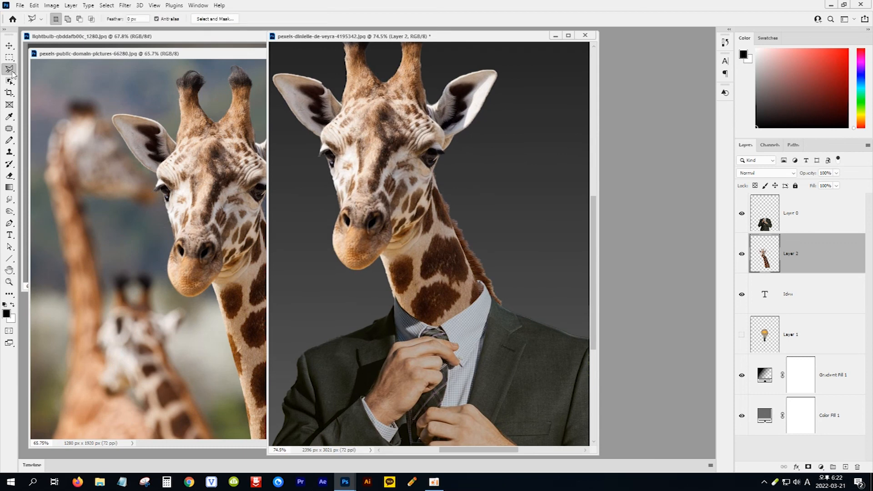
{"action": "left_click", "coordinate": [434, 175]}
{"action": "left_click", "coordinate": [502, 328]}
{"action": "left_click", "coordinate": [541, 328]}
{"action": "left_click", "coordinate": [548, 241]}
{"action": "left_click", "coordinate": [499, 168]}
{"action": "left_click", "coordinate": [435, 176]}
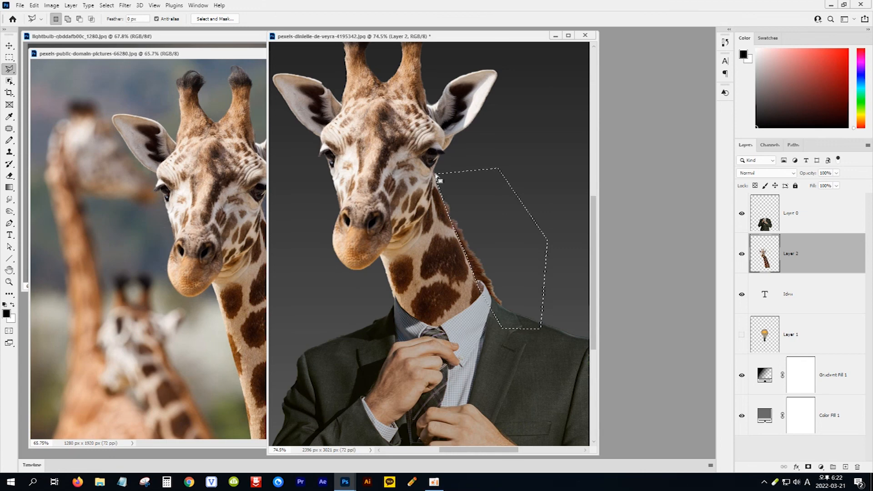
{"action": "key", "text": "ctrl+d"}
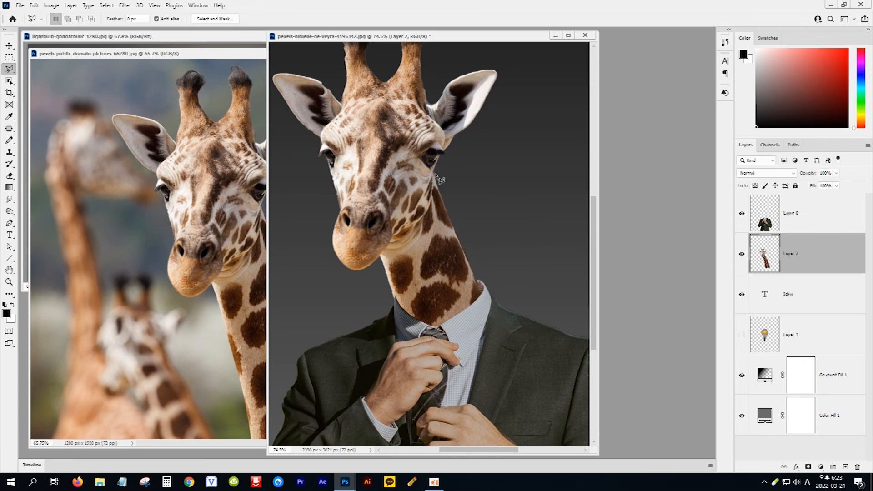
Step: Fit the whole image in view and alternate the giraffe and bulb layers' visibility, ending with the giraffe hidden and the bulb shown
{"action": "left_click", "coordinate": [9, 270]}
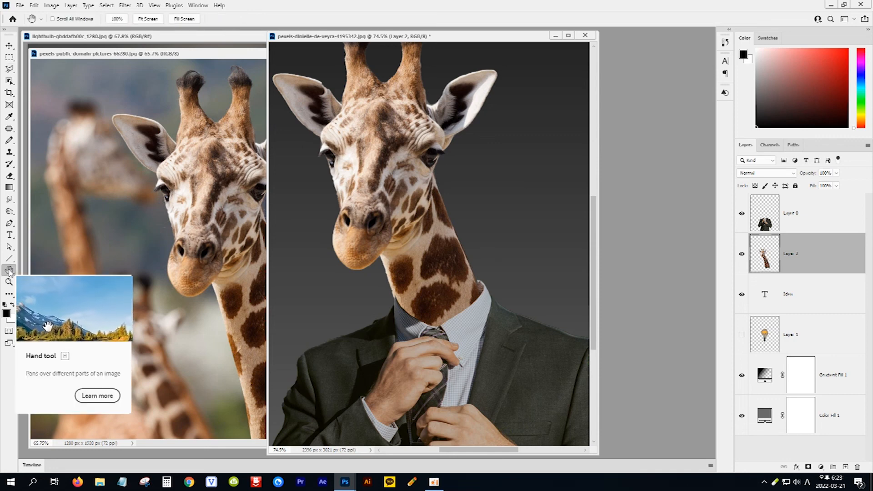
{"action": "double_click", "coordinate": [9, 271]}
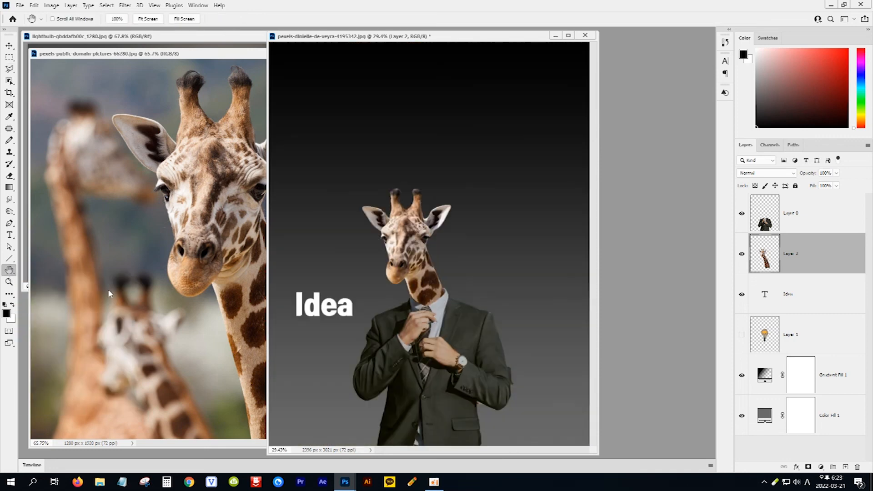
{"action": "left_click", "coordinate": [741, 254]}
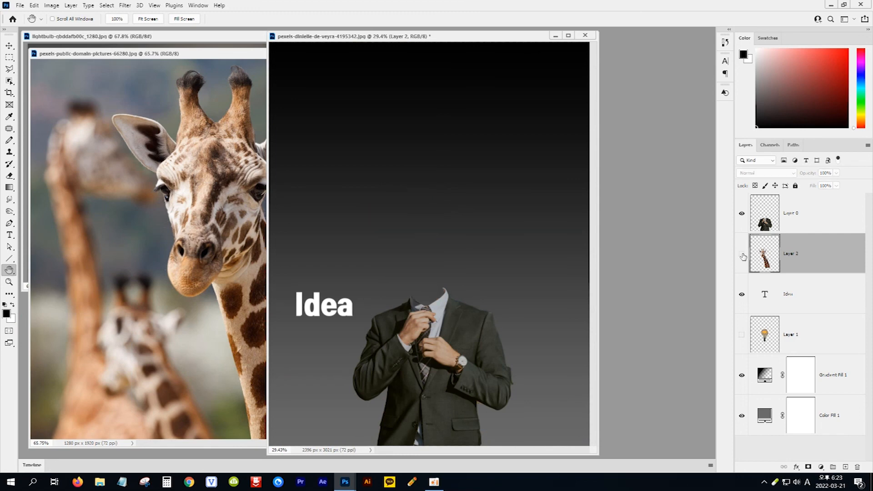
{"action": "left_click", "coordinate": [742, 337]}
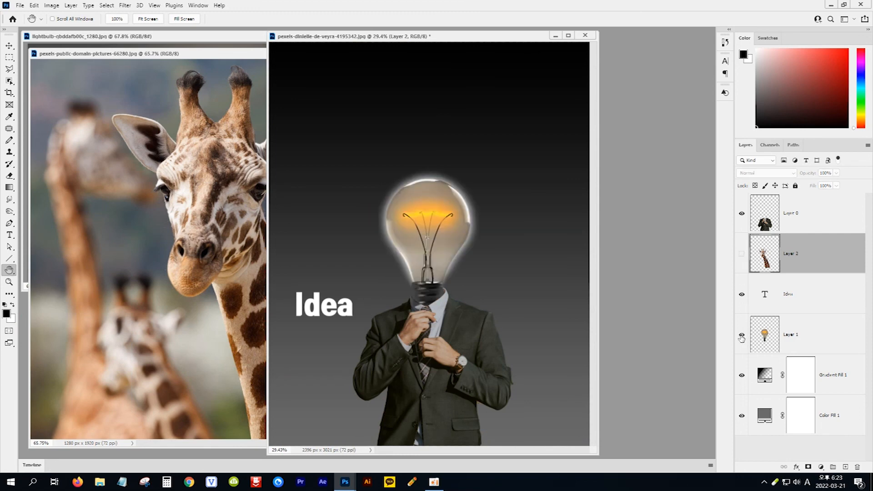
{"action": "left_click", "coordinate": [742, 338]}
{"action": "left_click", "coordinate": [742, 254]}
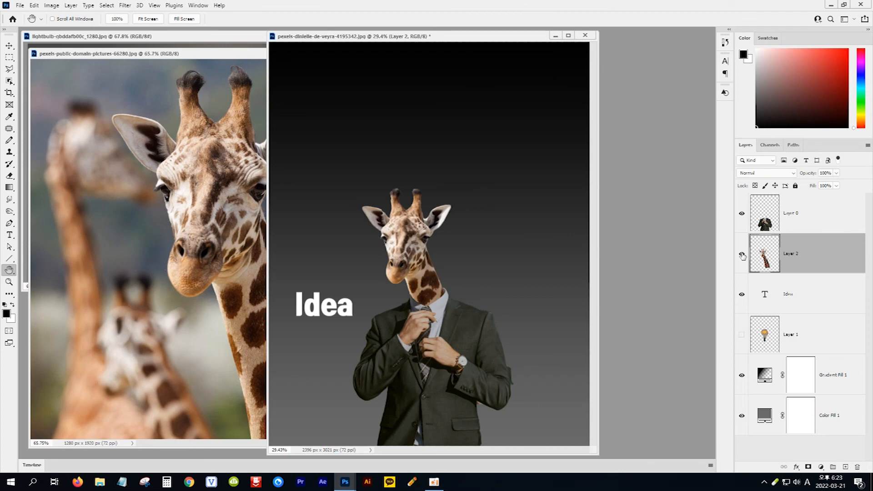
{"action": "left_click", "coordinate": [742, 338]}
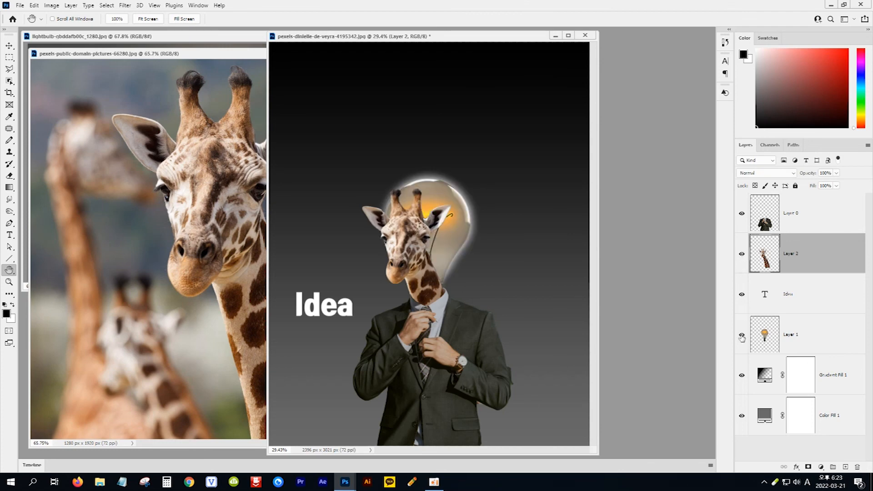
{"action": "left_click", "coordinate": [742, 337]}
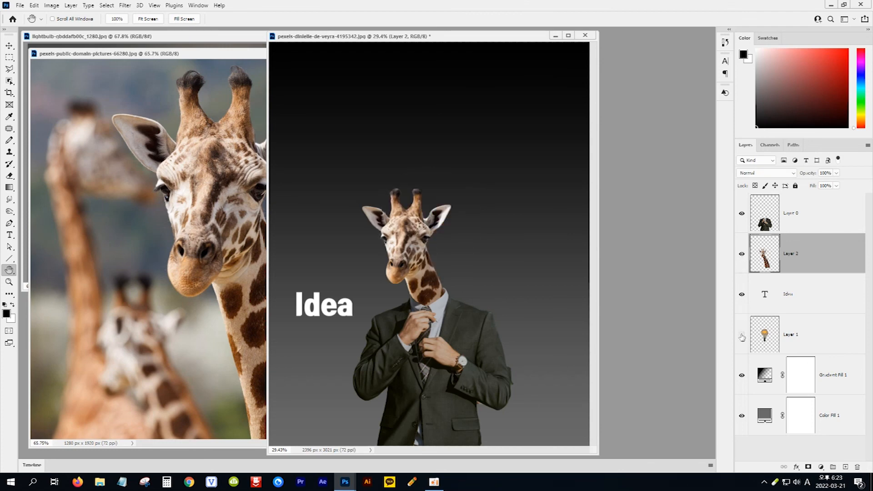
{"action": "left_click", "coordinate": [742, 256]}
{"action": "left_click", "coordinate": [742, 337]}
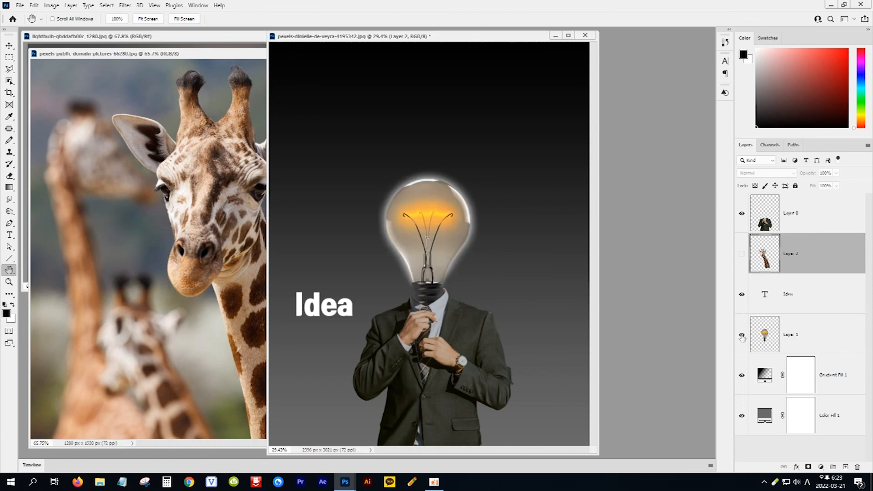